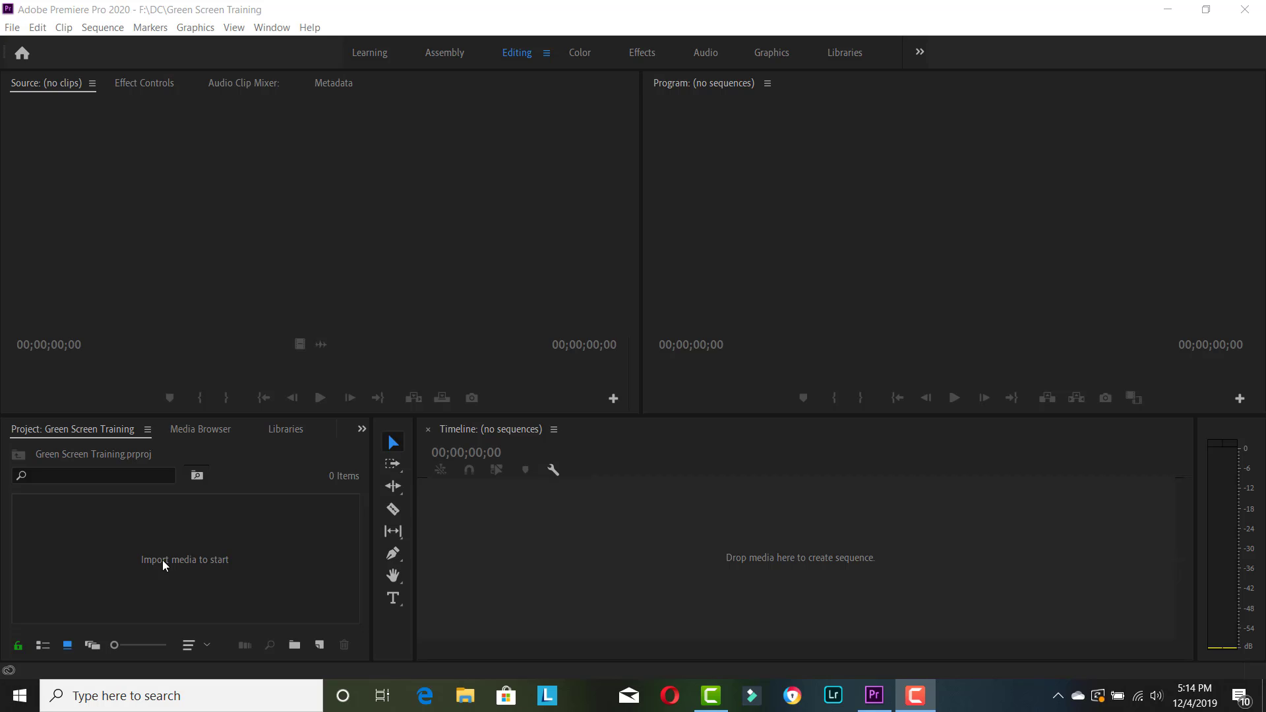
- Import the paul music logo image from the ST. Paul folder into the project
left_click(12, 29)
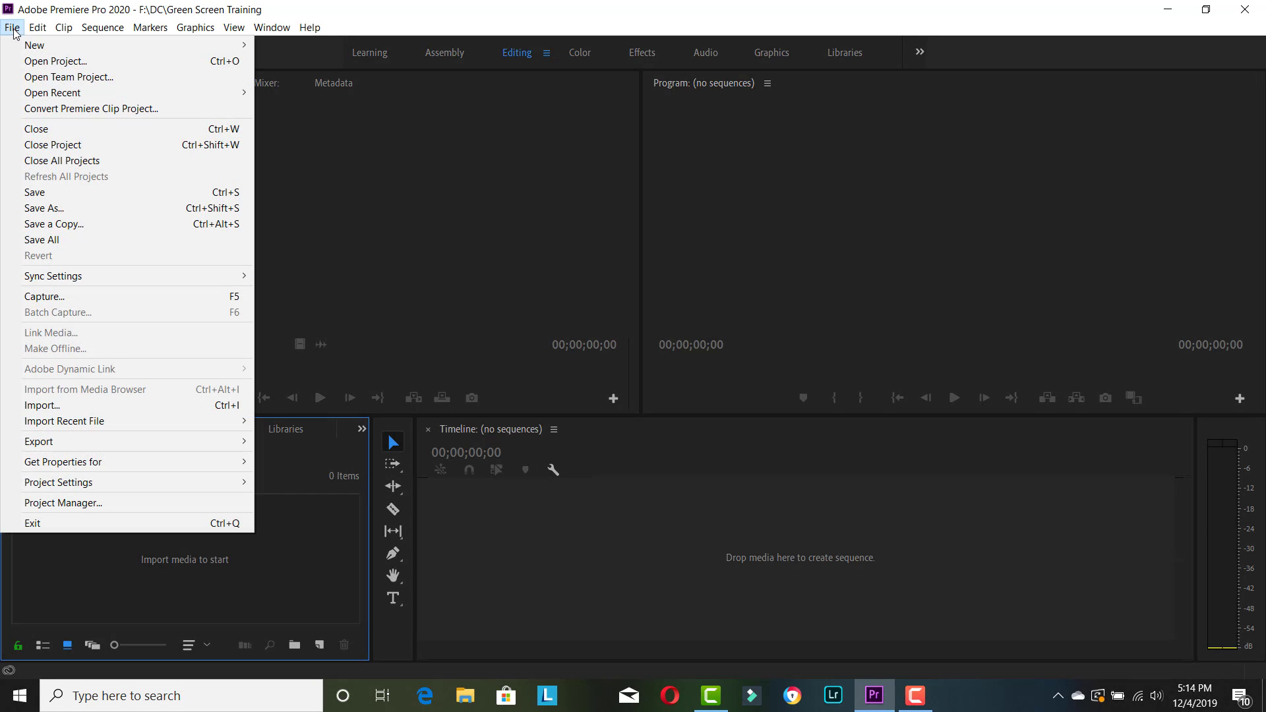
left_click(14, 405)
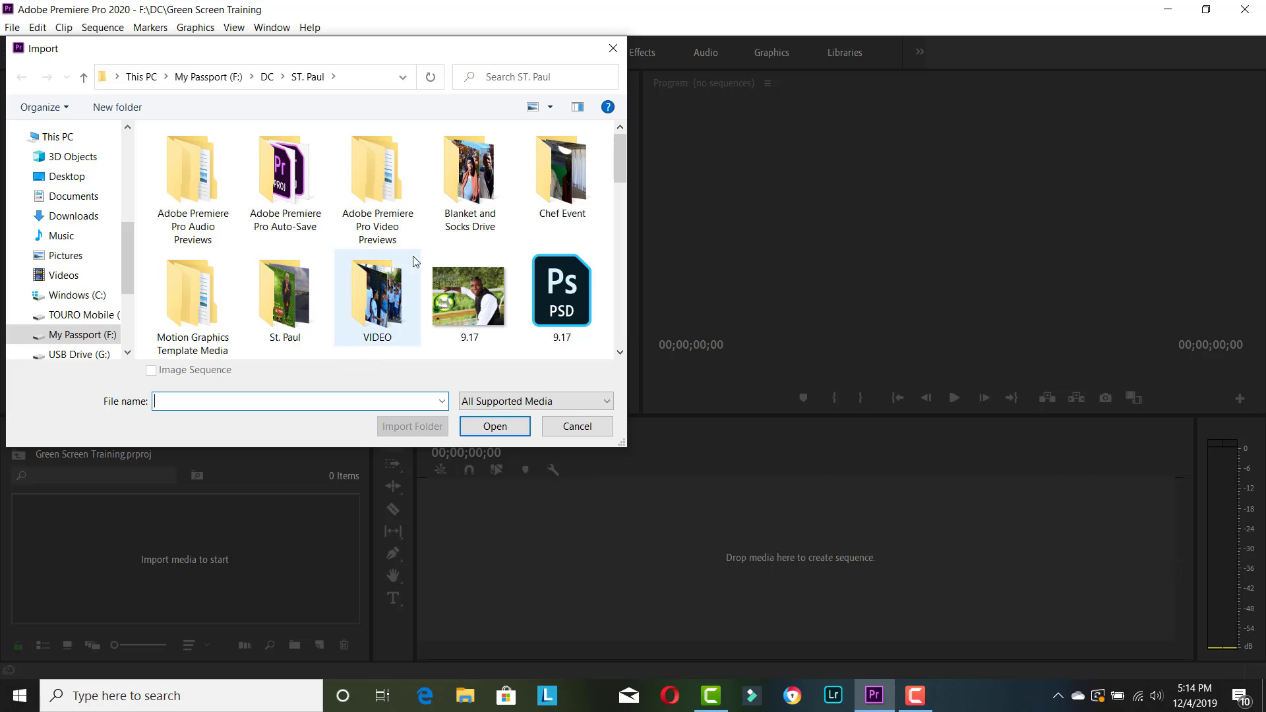
left_click_drag(624, 173, 619, 308)
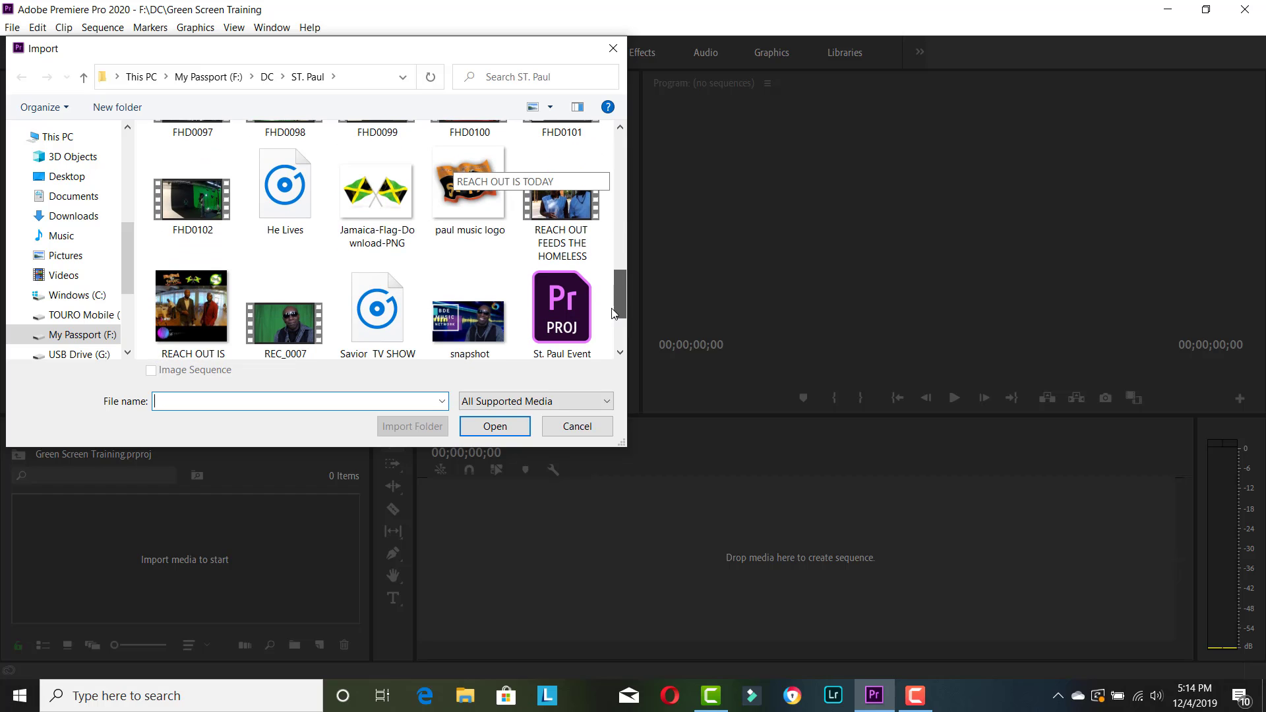
left_click(479, 198)
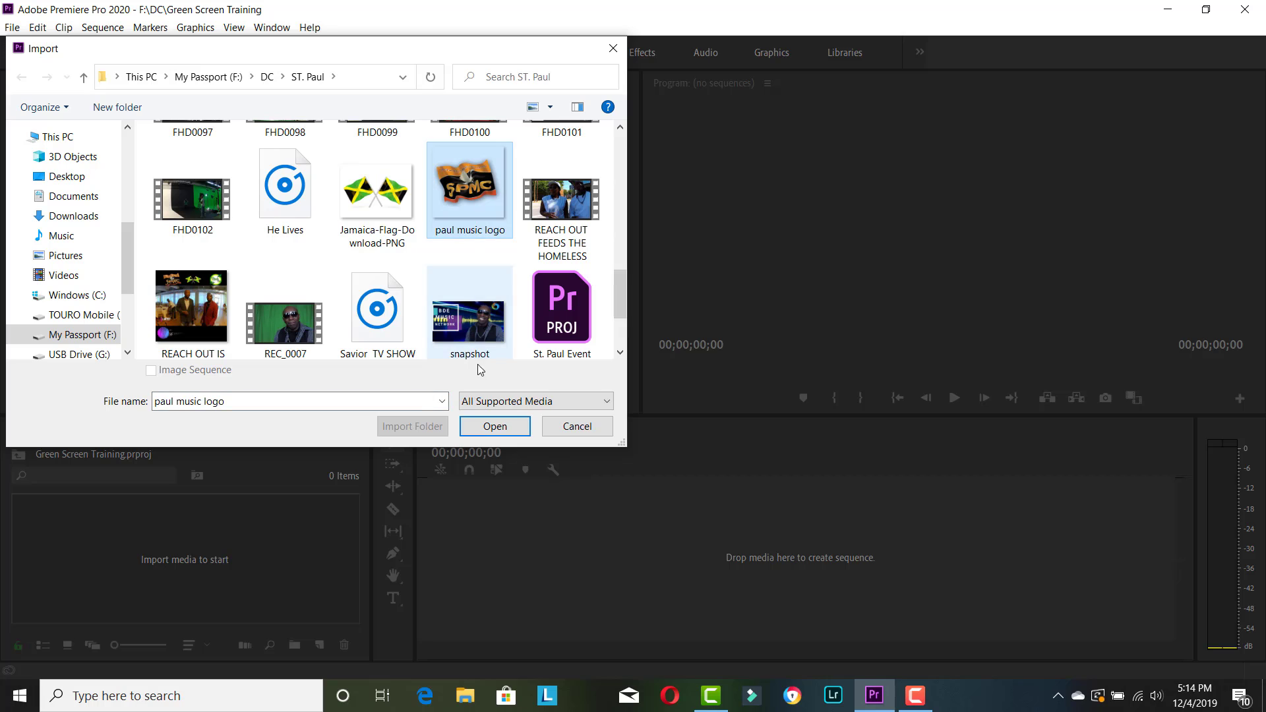
left_click(496, 427)
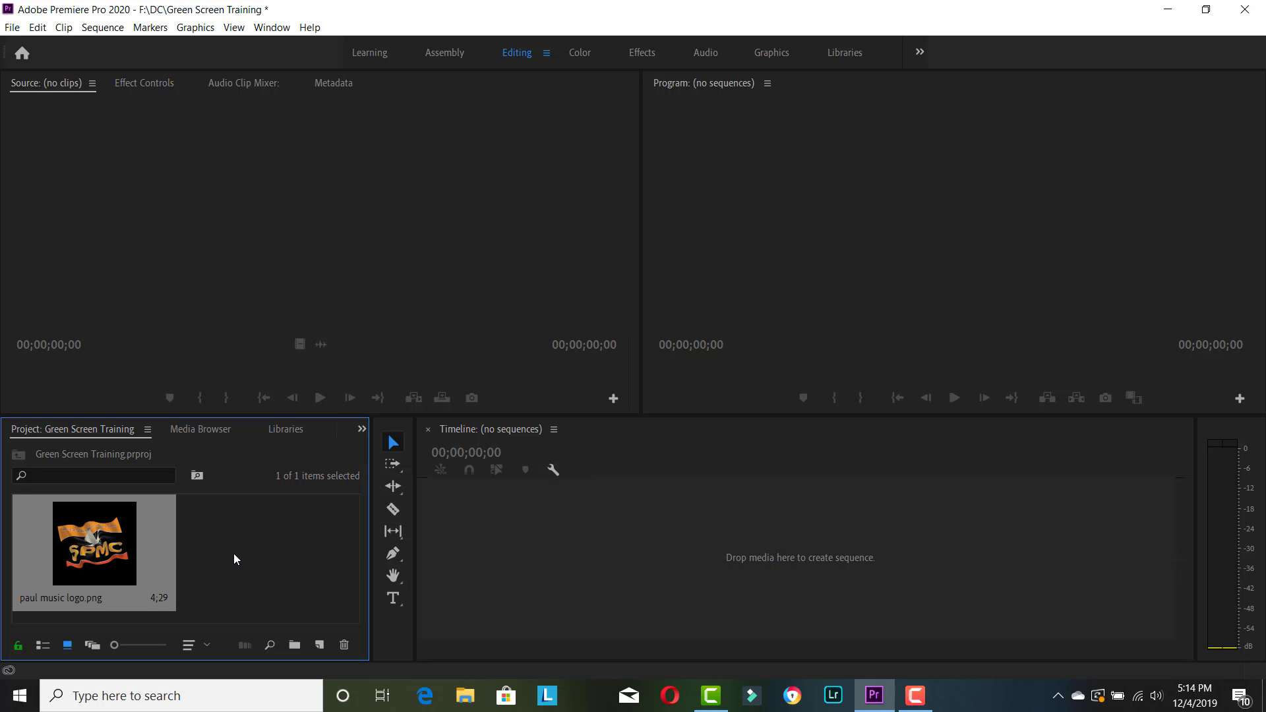
- Import the green screen video REC_0007 from the ST. Paul folder into the project
left_click(12, 27)
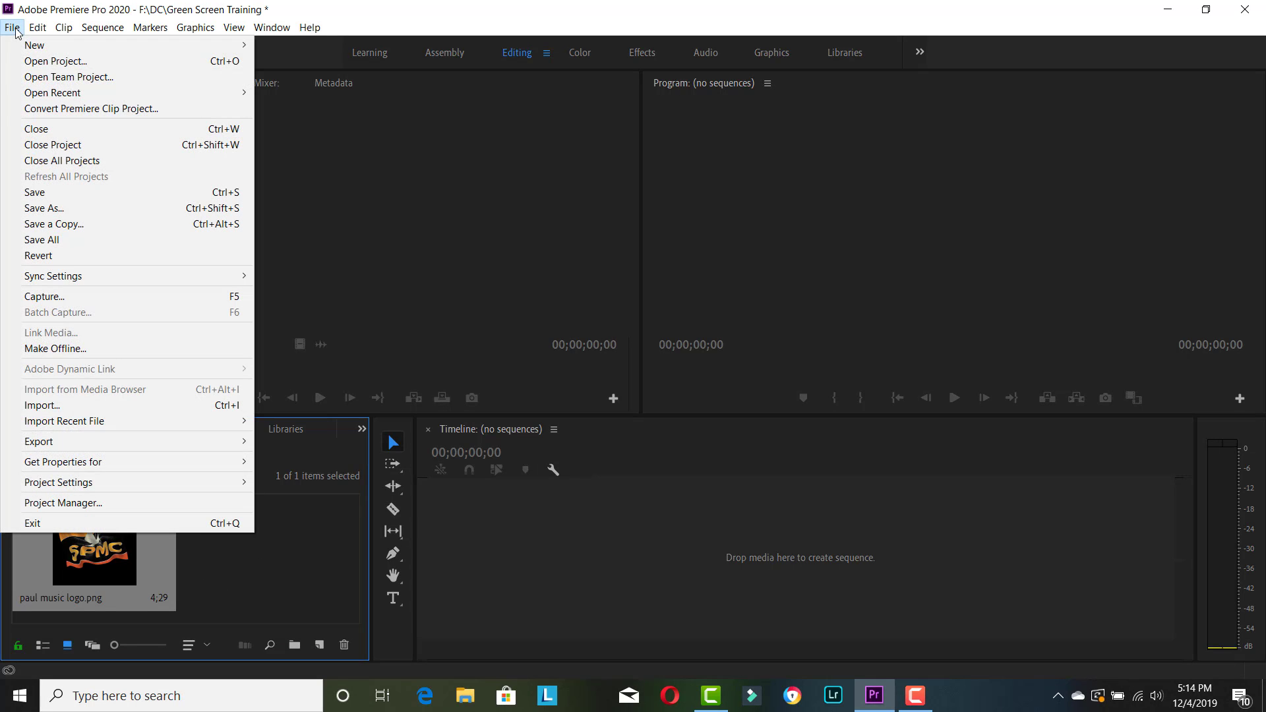
left_click(53, 405)
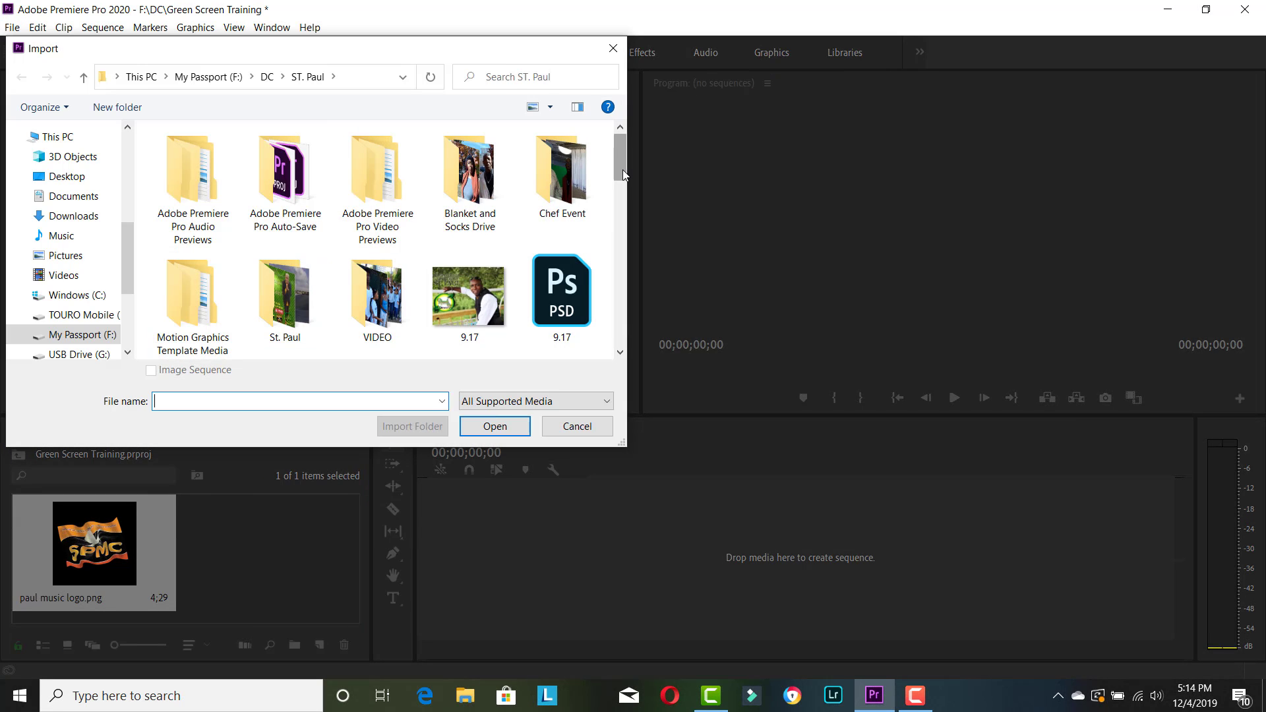
left_click_drag(622, 169, 604, 324)
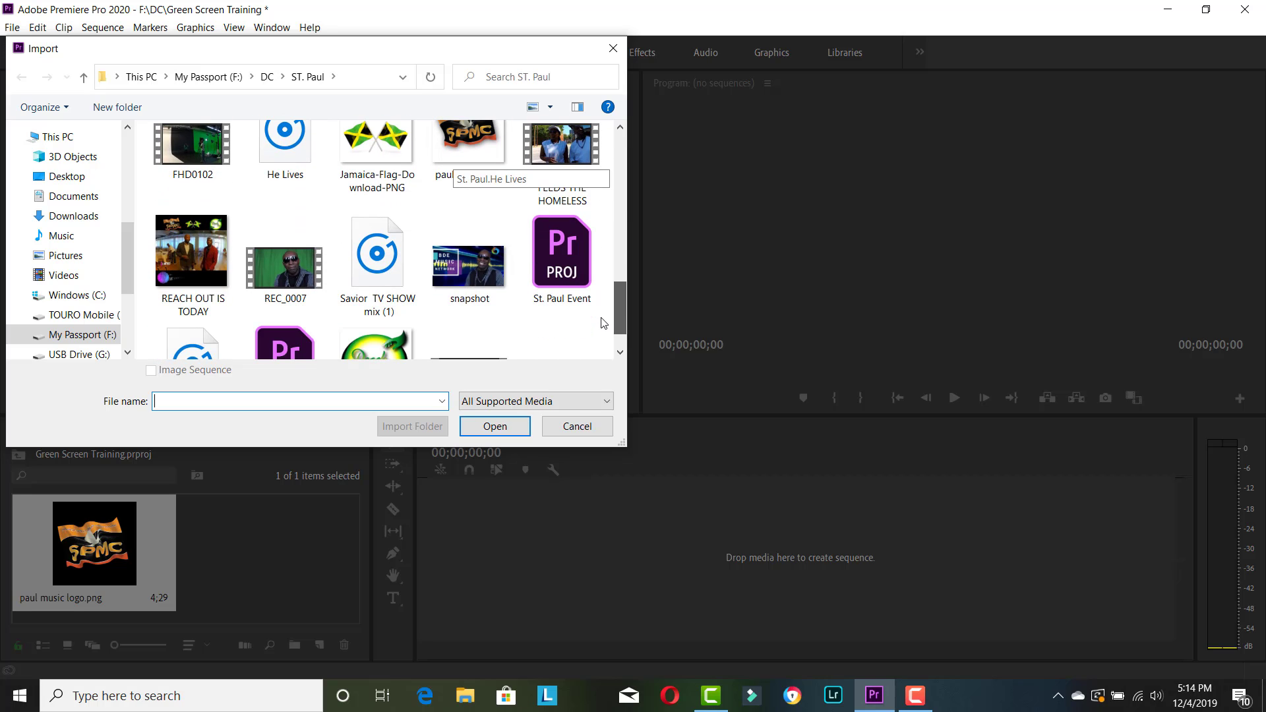
left_click(274, 268)
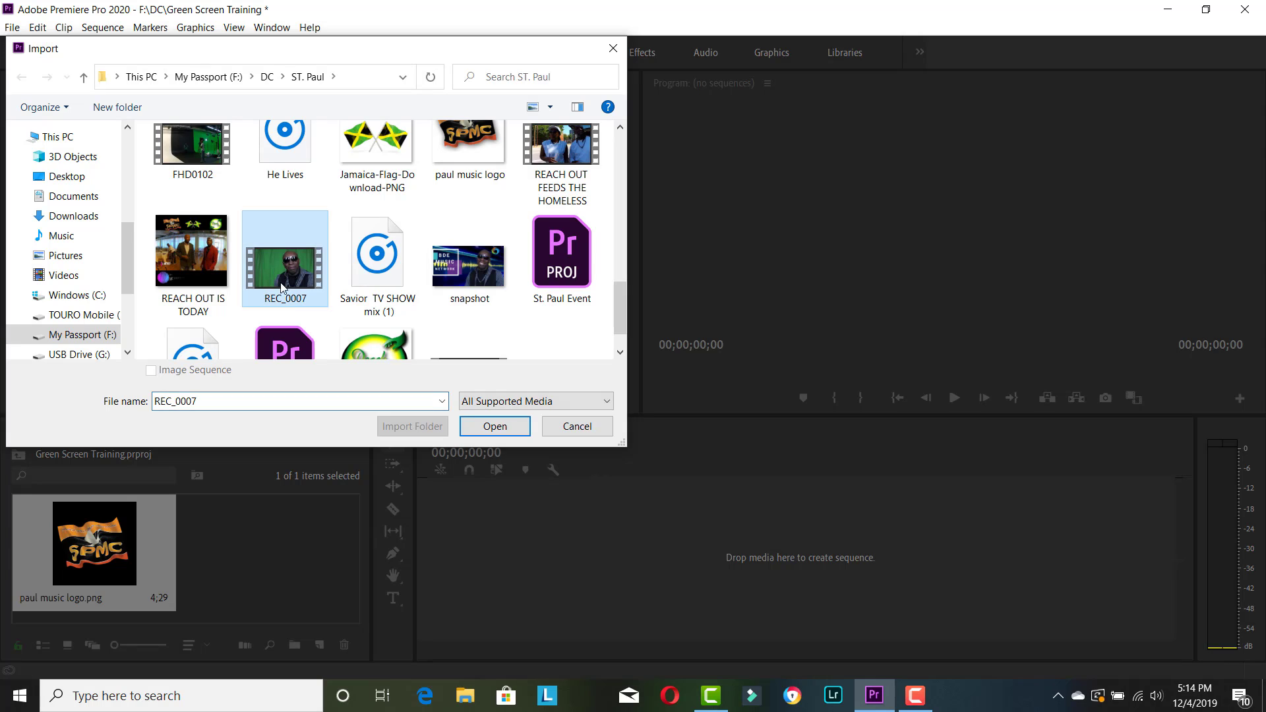
left_click(496, 428)
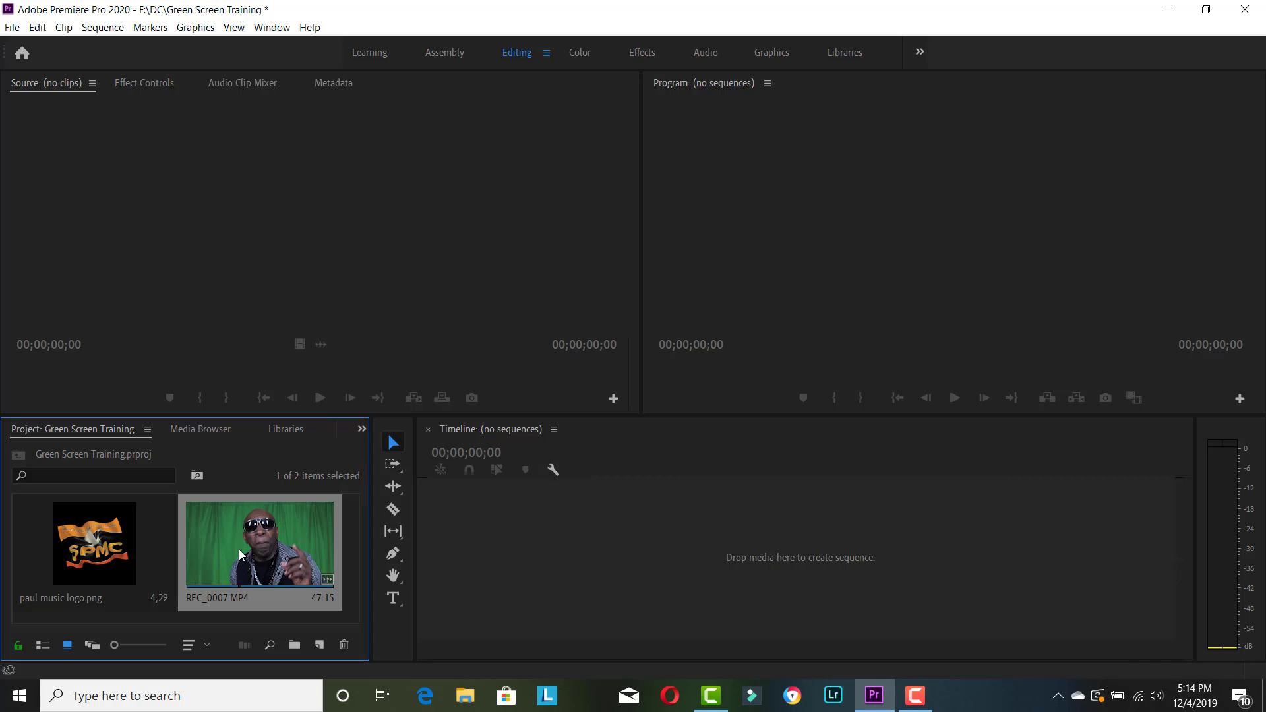
- Load REC_0007.MP4 into the Source monitor, play its opening and mark the In point at 00:00:05:06
left_click_drag(350, 404, 532, 74)
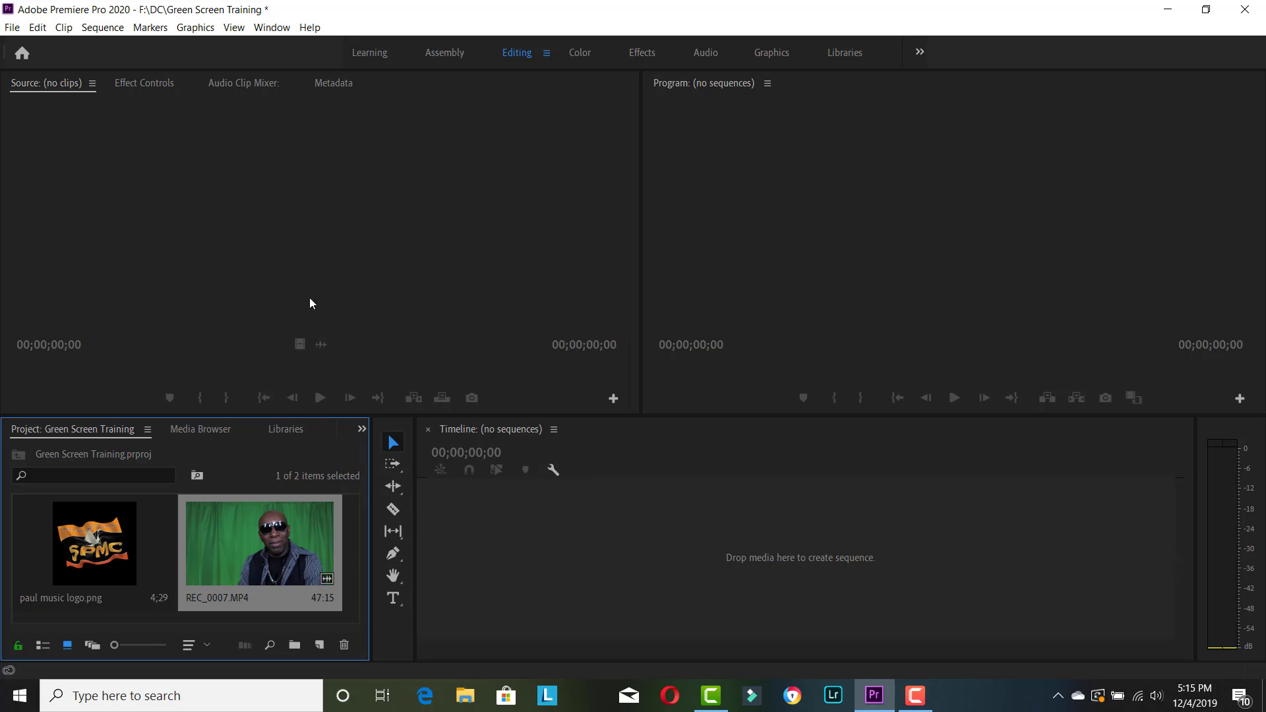
left_click_drag(244, 168, 245, 168)
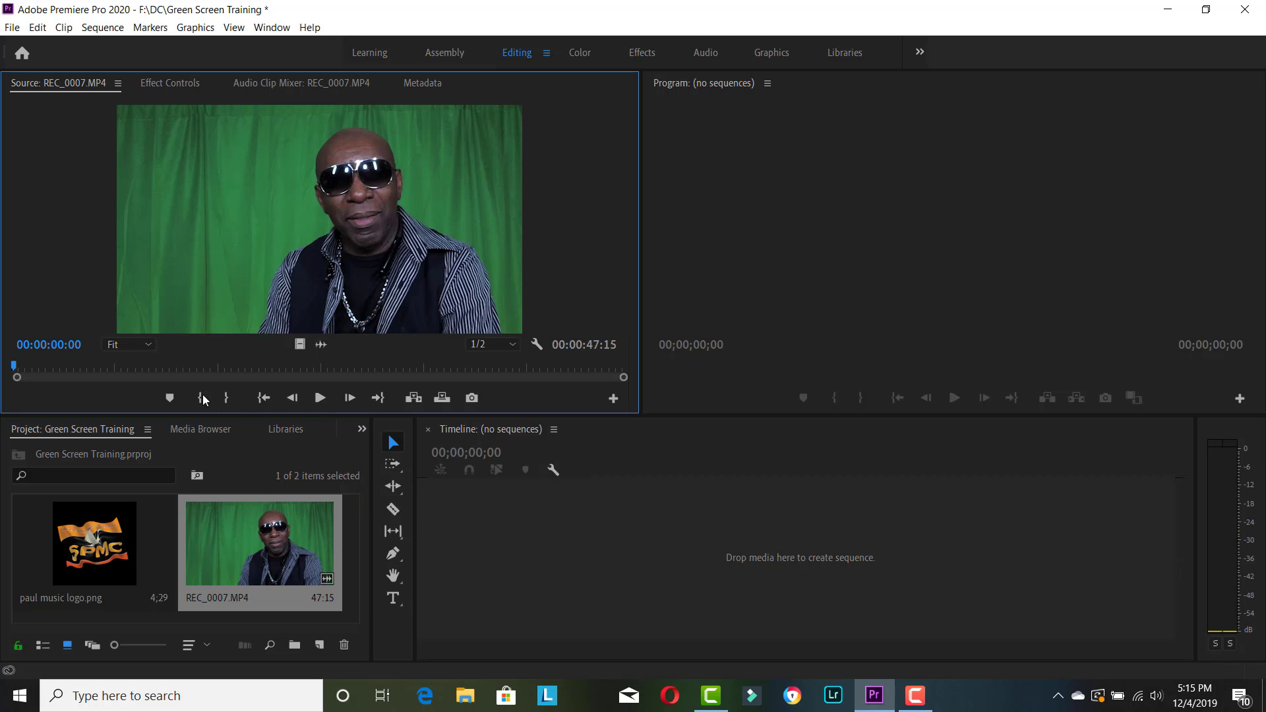
left_click(320, 399)
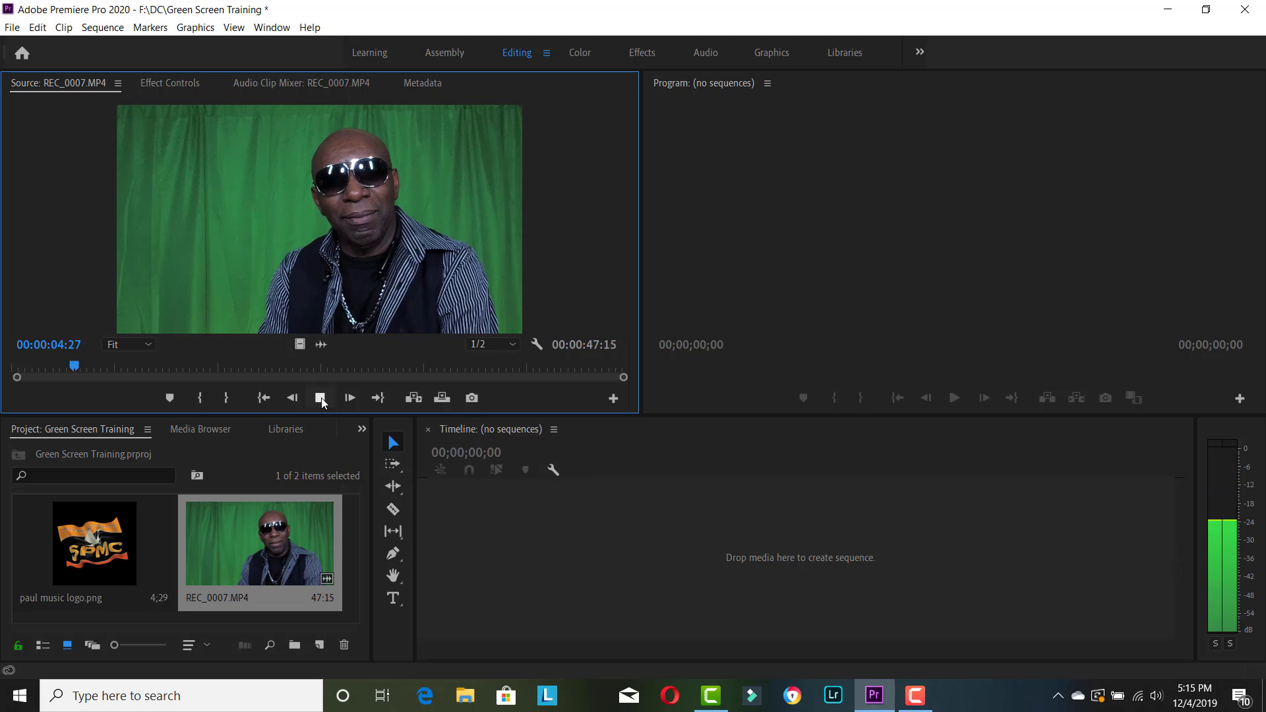
left_click(320, 399)
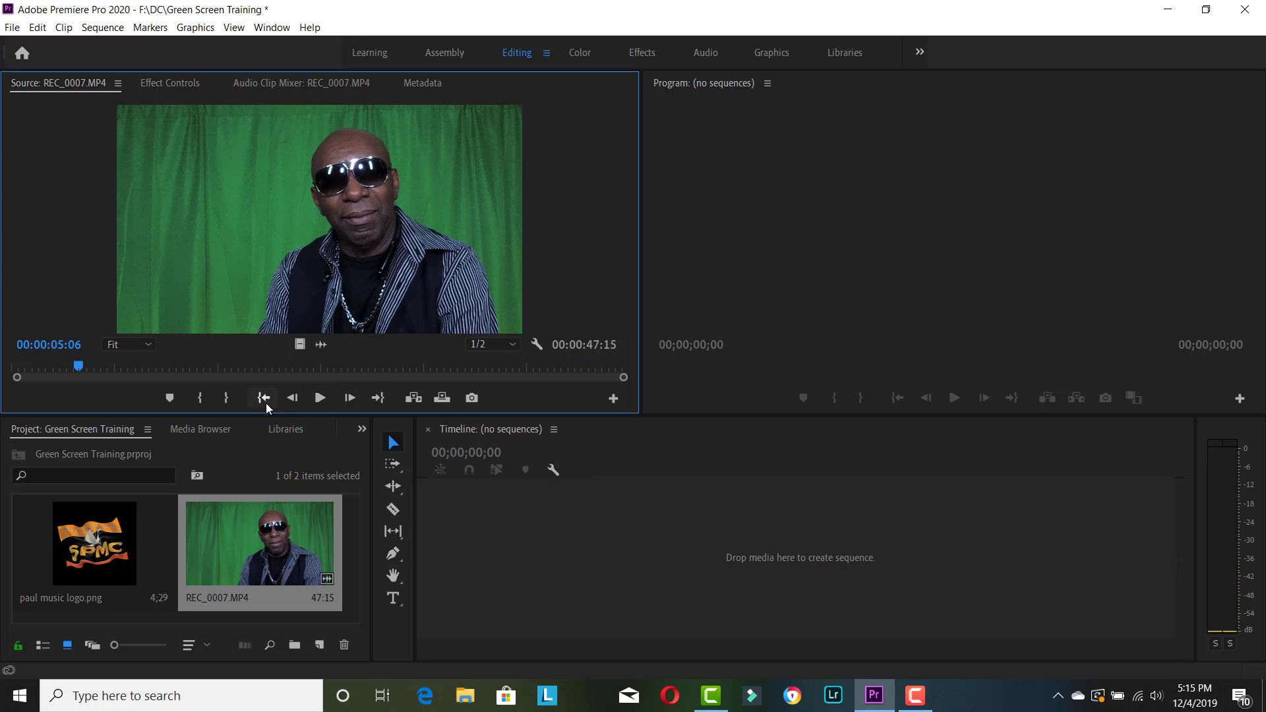
left_click(200, 401)
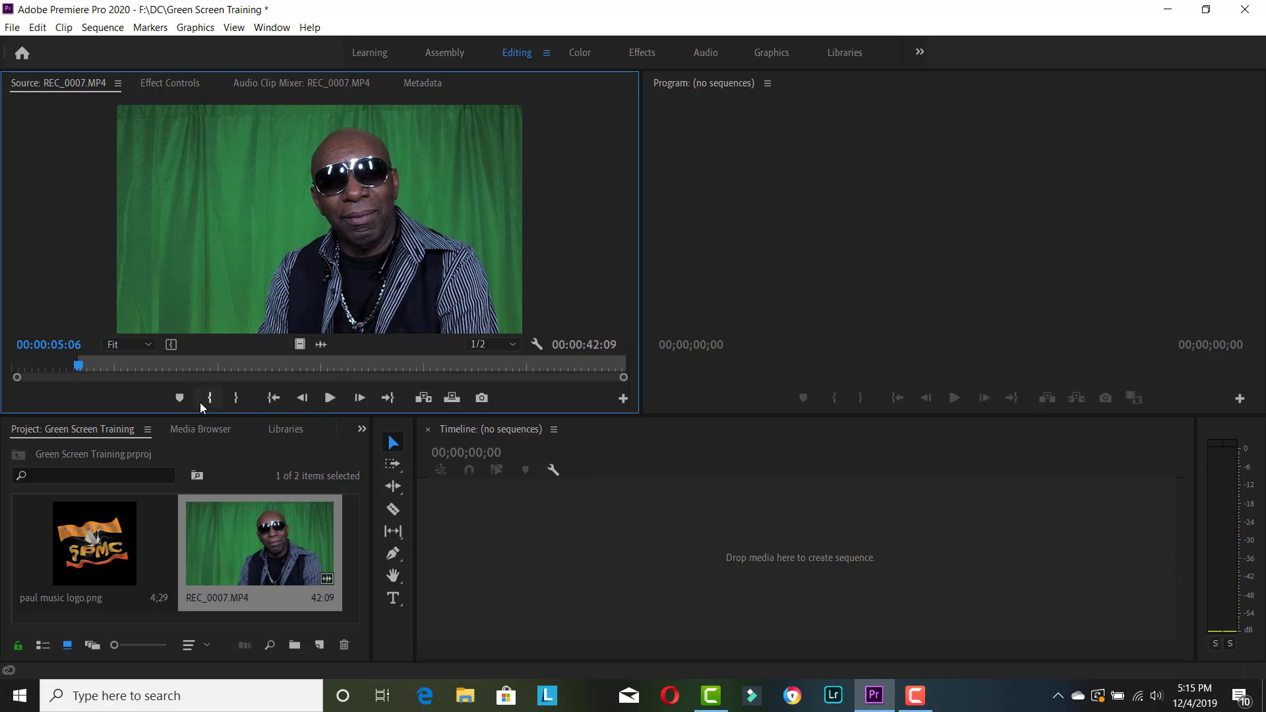
- Play REC_0007.MP4 onward in the Source monitor and mark the Out point at 00:00:11:20
left_click(330, 398)
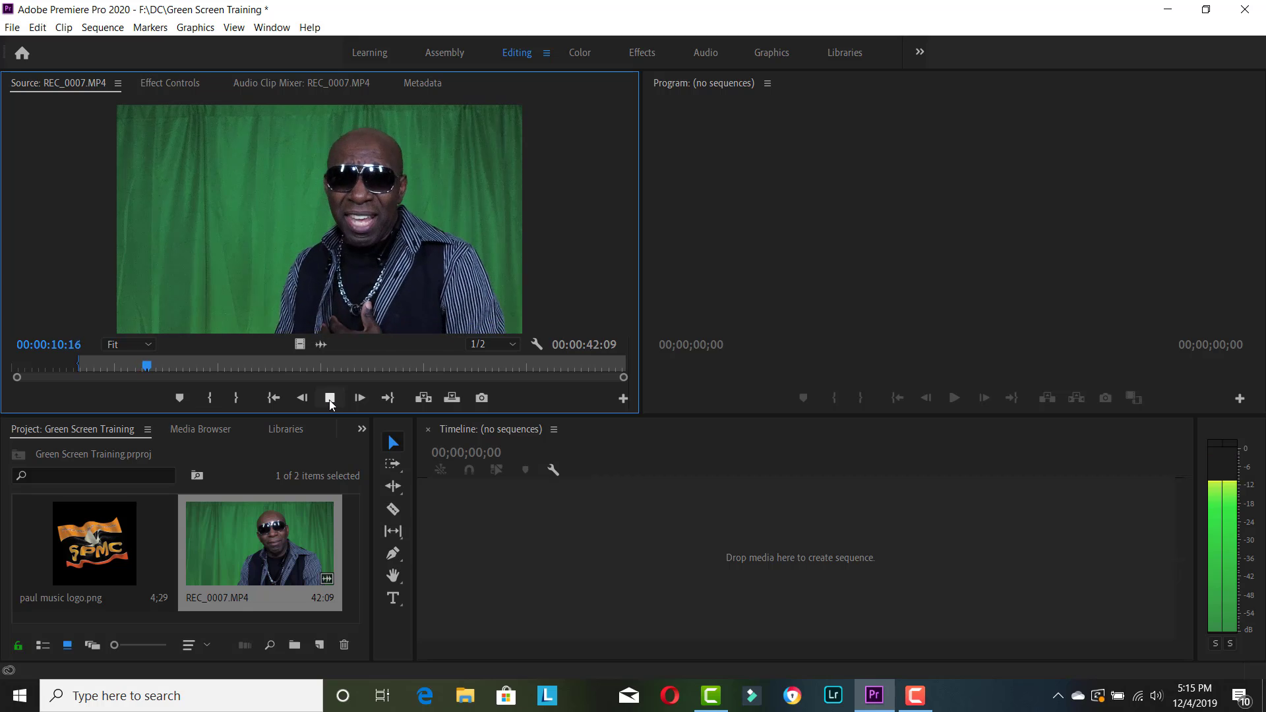
left_click(331, 398)
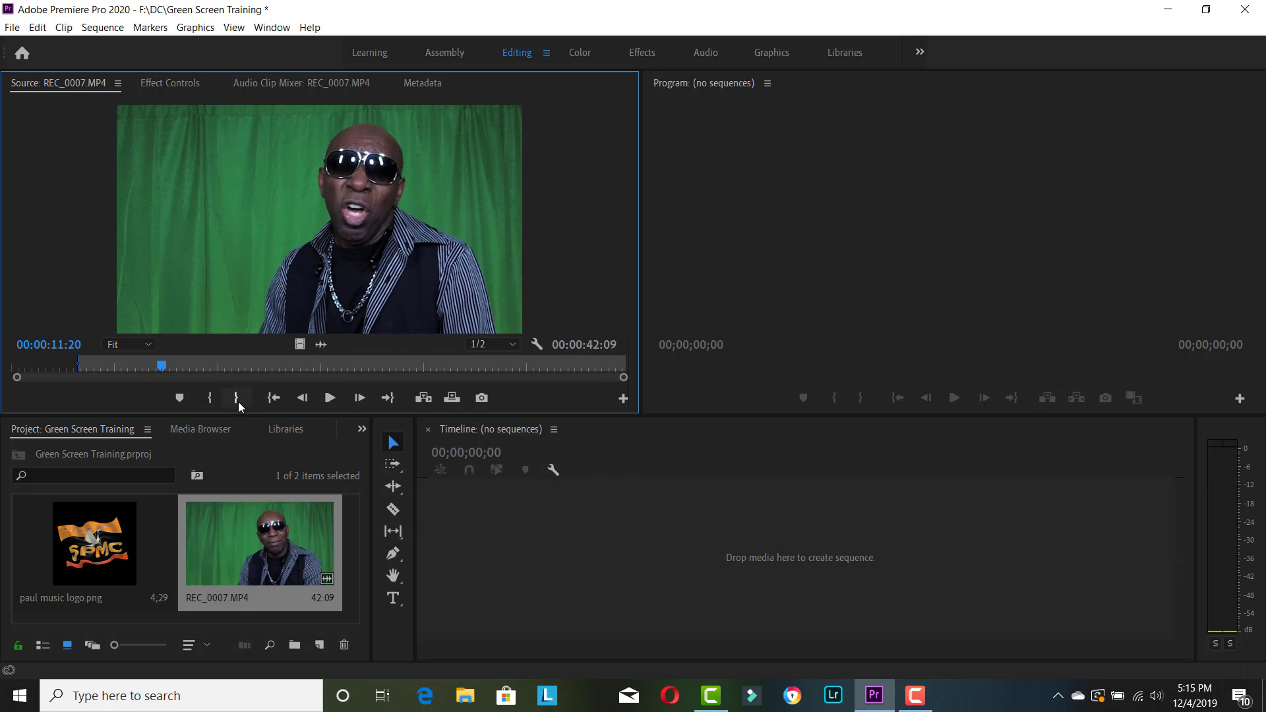
left_click(237, 398)
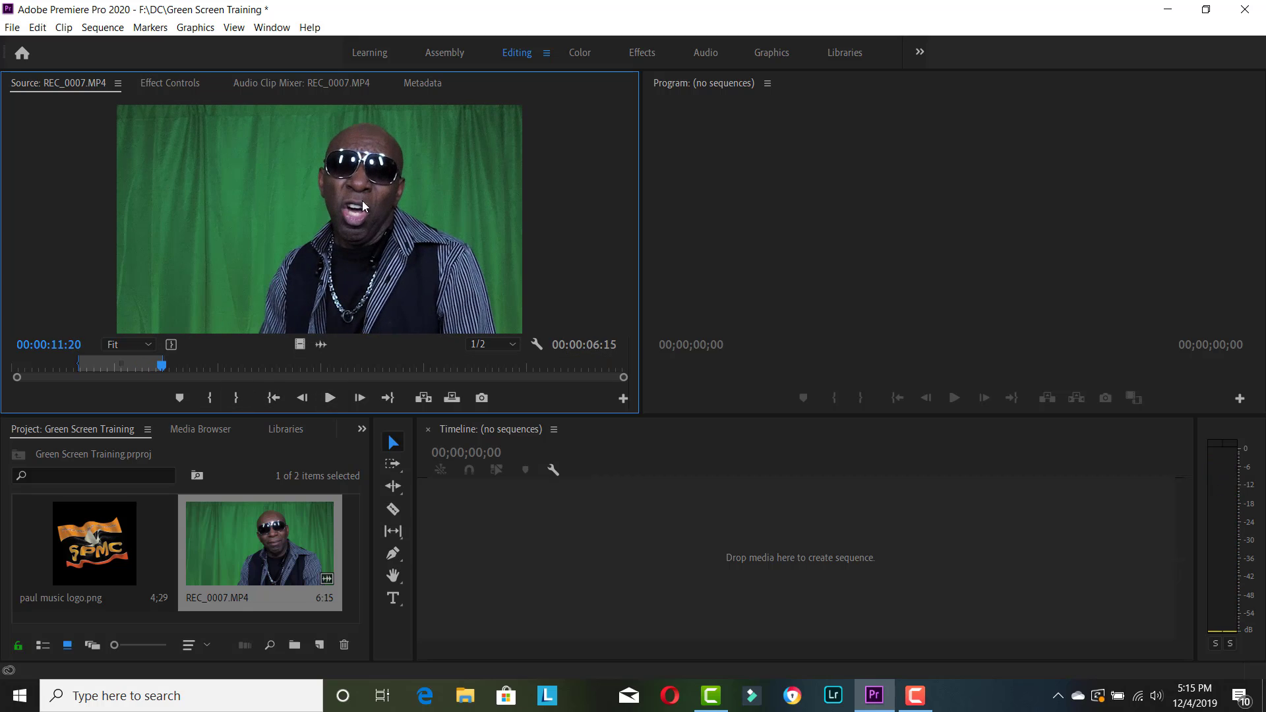
- Create a sequence from paul music logo.png and place the trimmed REC_0007.MP4 on track V2 above it, starting at 00;00;00;00
left_click(105, 554)
left_click_drag(367, 530, 472, 582)
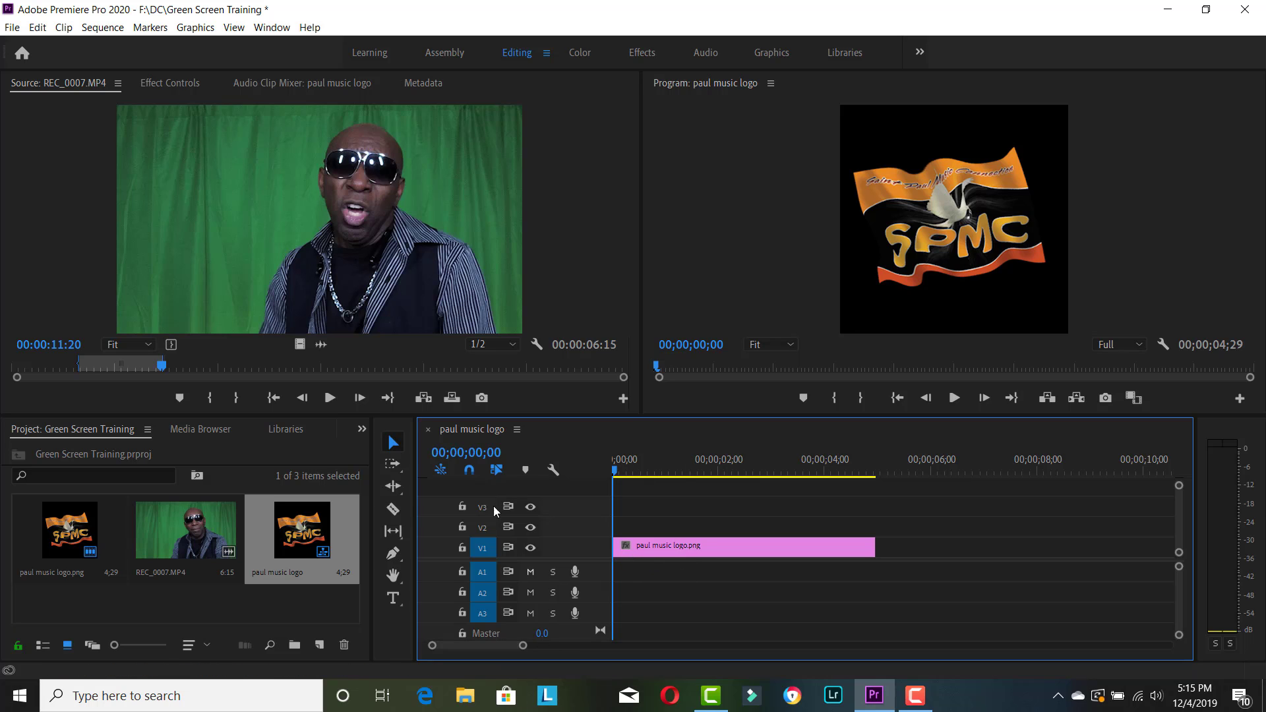
left_click_drag(247, 232, 639, 536)
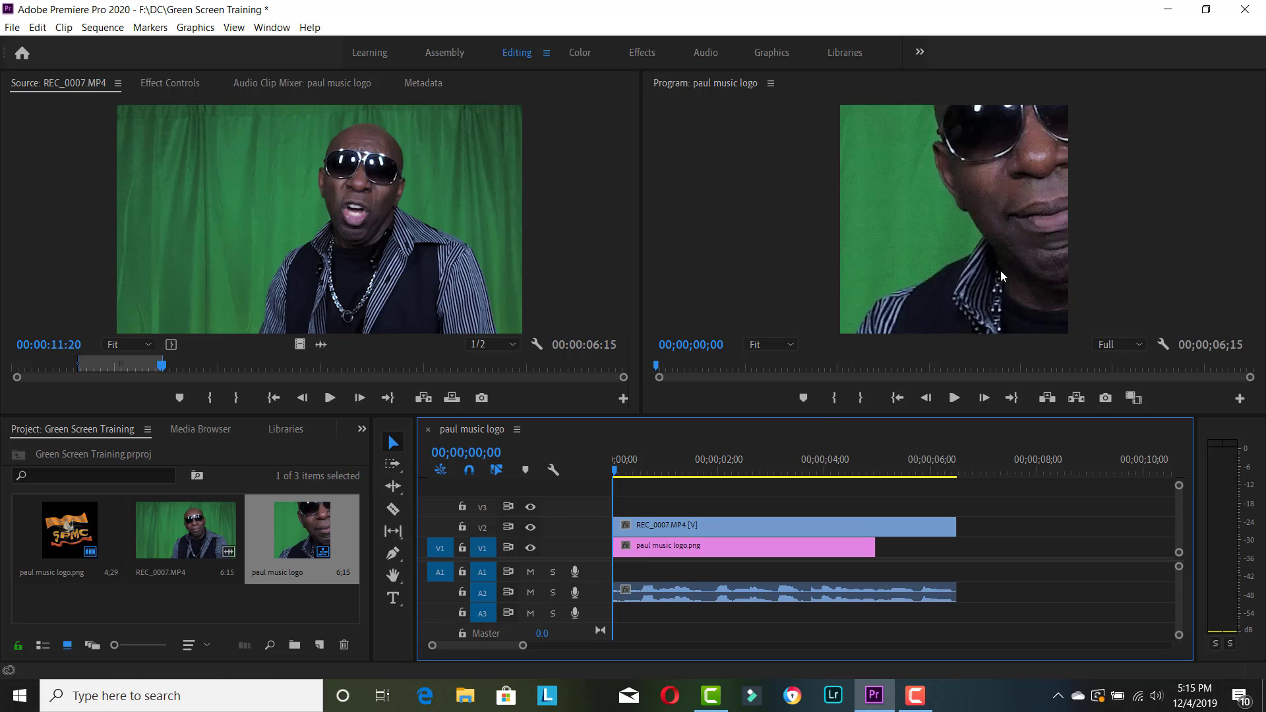
- Scale down and reposition the REC_0007.MP4 clip in the Program monitor so the singer's head and upper body fit the frame over the logo
left_click(1037, 212)
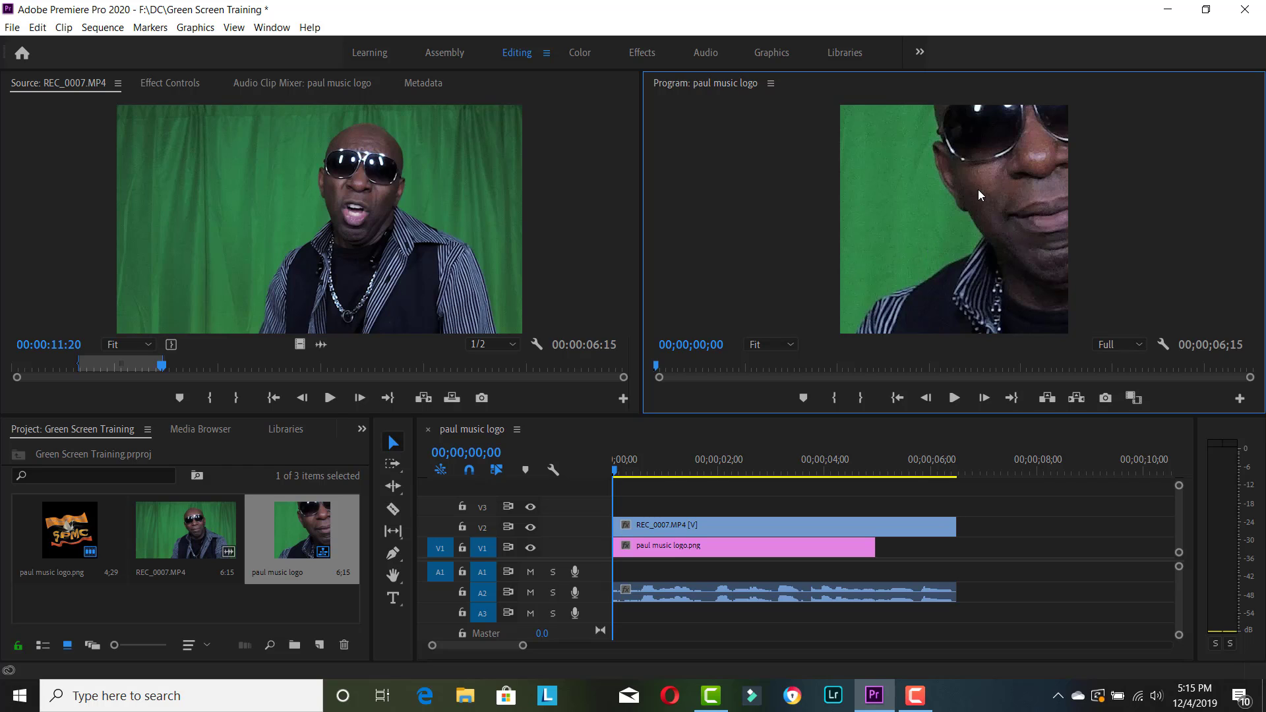
left_click_drag(617, 478, 631, 478)
left_click(647, 527)
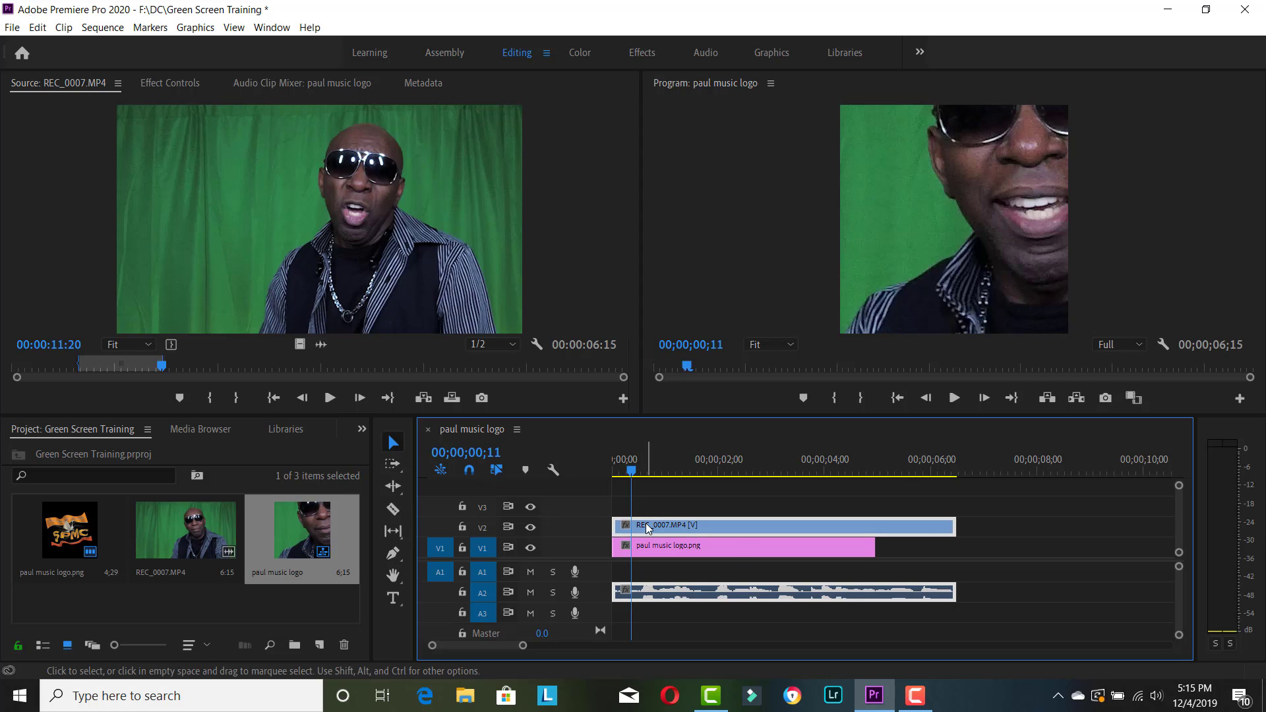
left_click(977, 229)
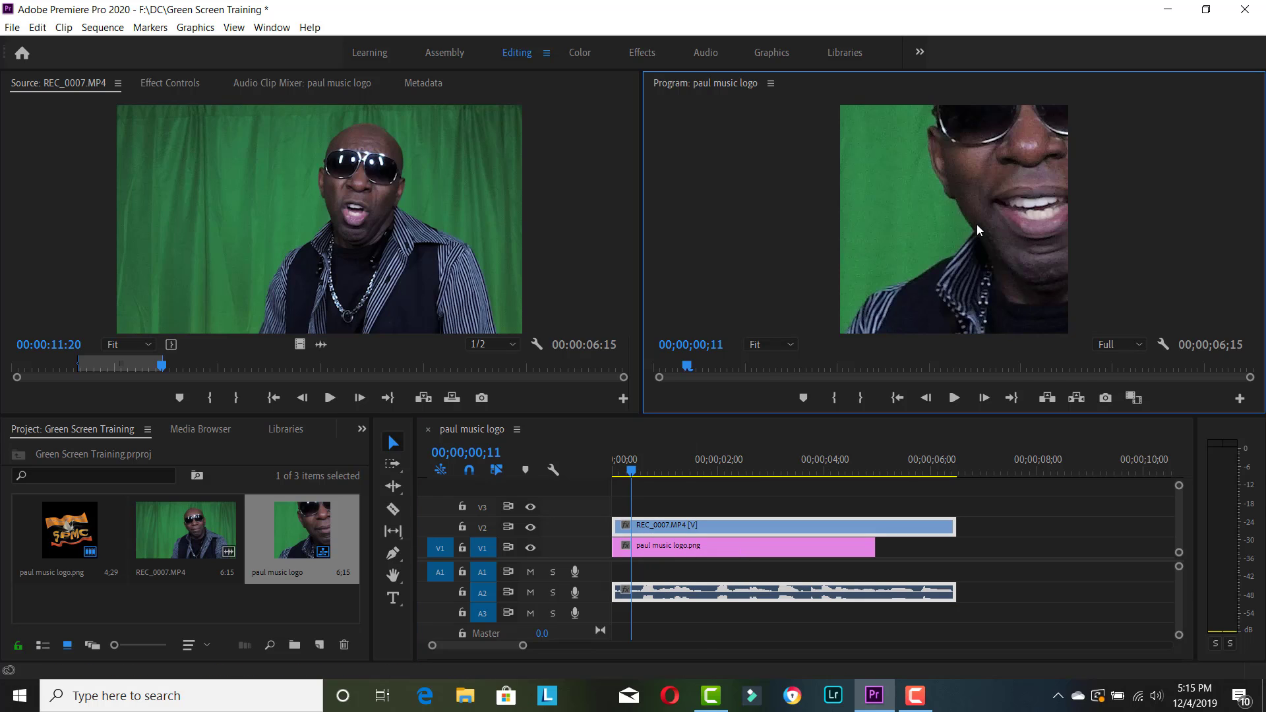
left_click_drag(969, 201, 889, 301)
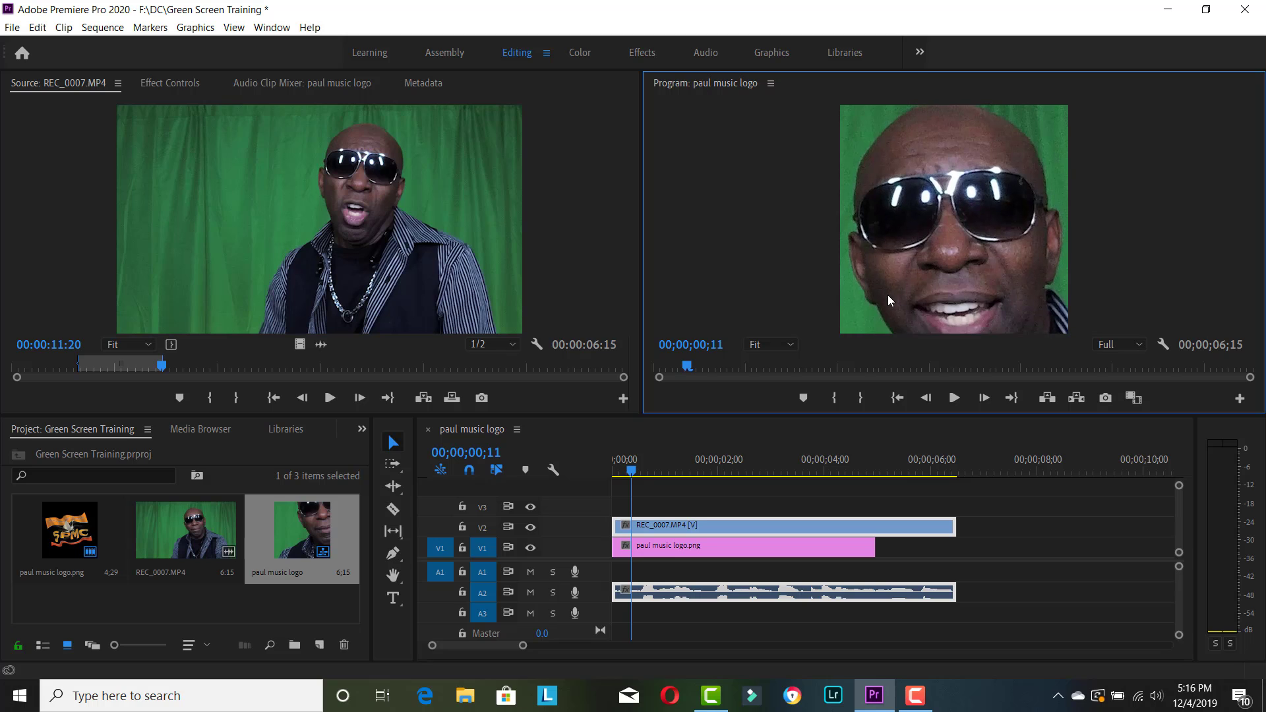
left_click_drag(907, 166, 923, 215)
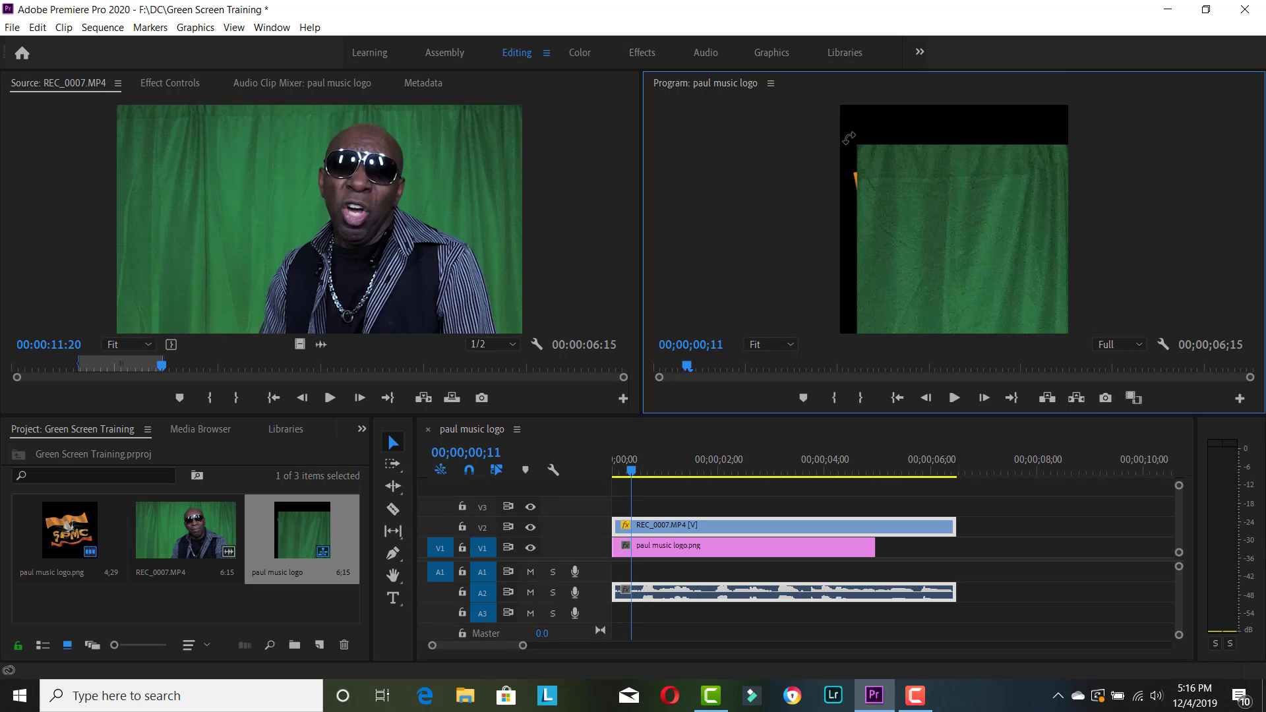
left_click_drag(861, 143, 1015, 234)
left_click_drag(1055, 270, 926, 159)
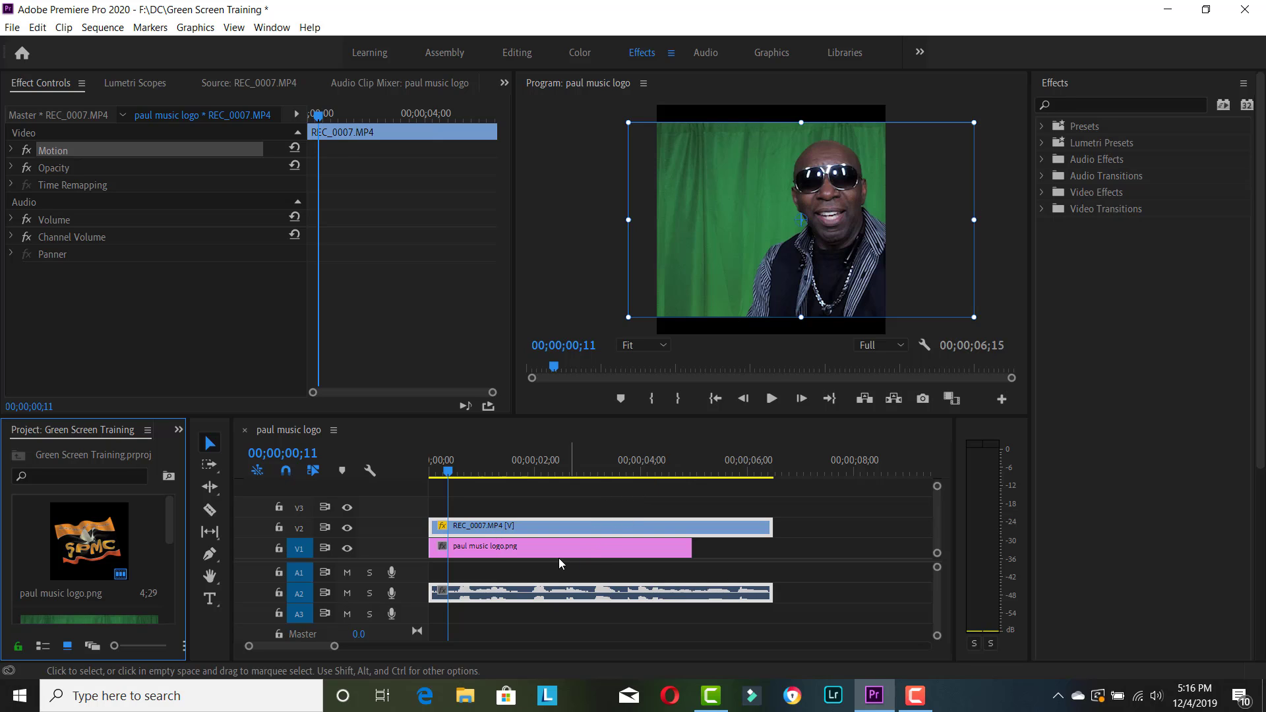
- Apply the Color Key video effect from the Keying group to the REC_0007.MP4 clip on V2
left_click(533, 552)
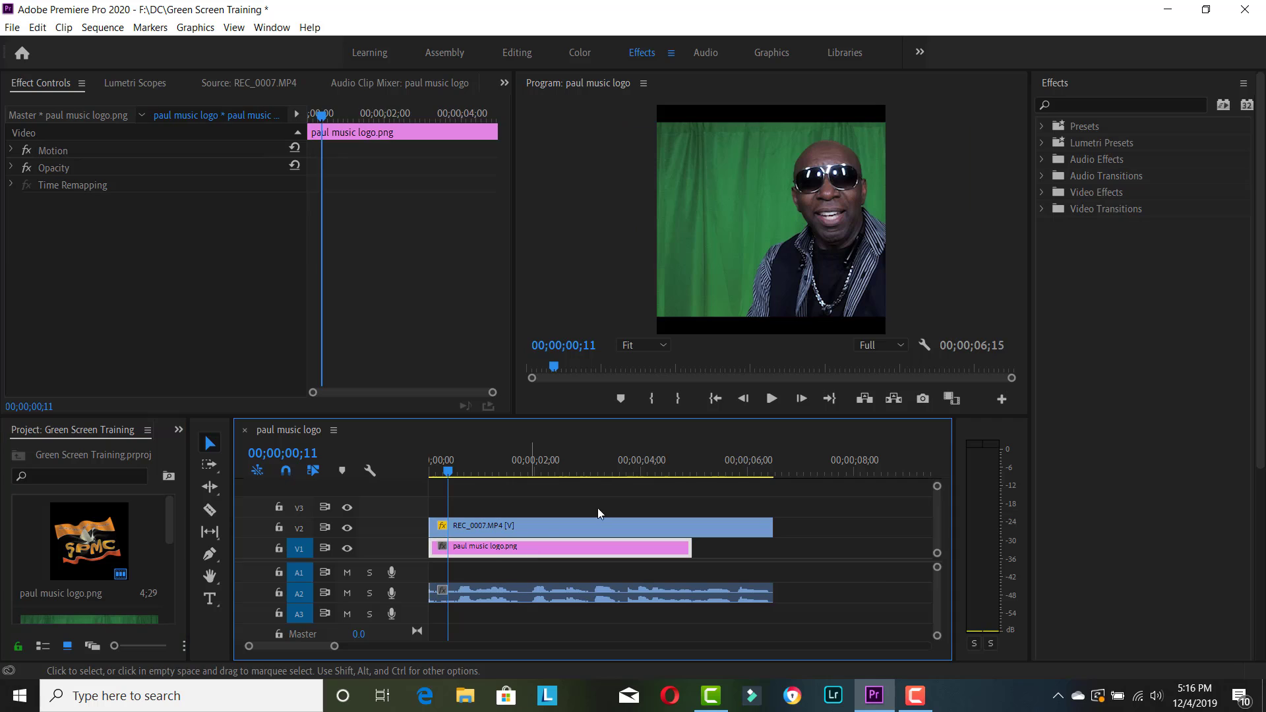
left_click(576, 533)
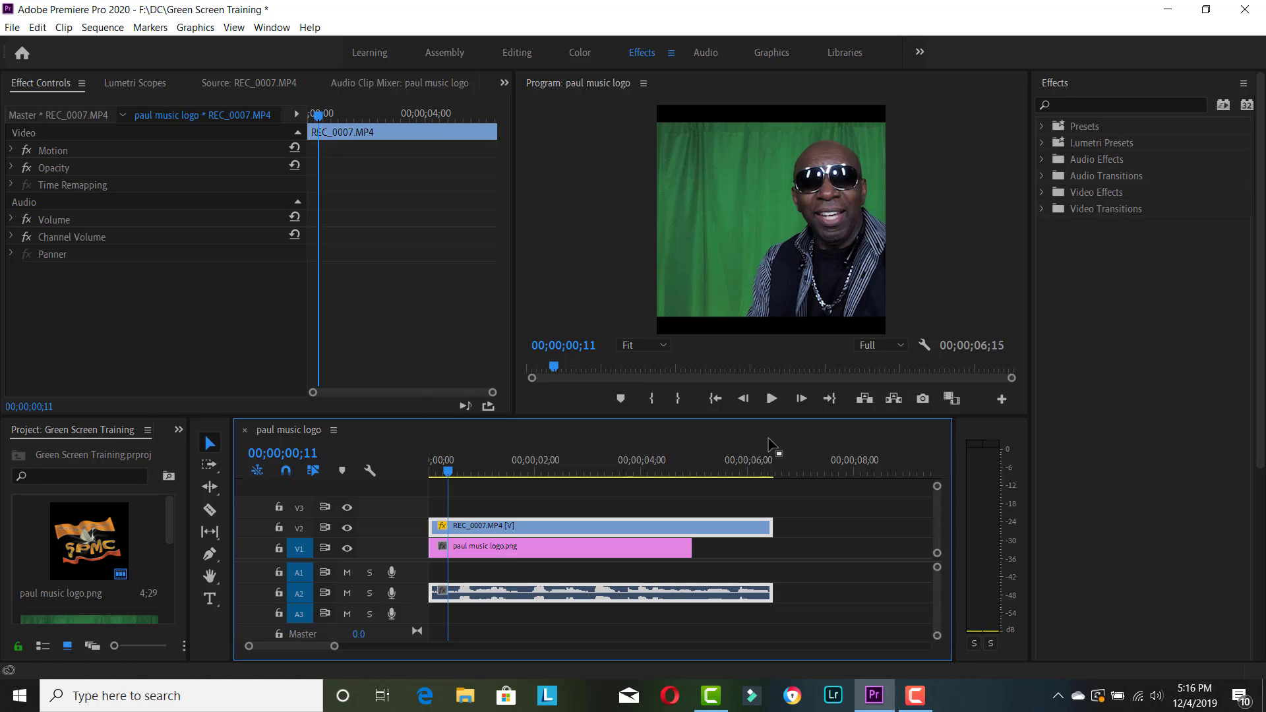
left_click(1043, 193)
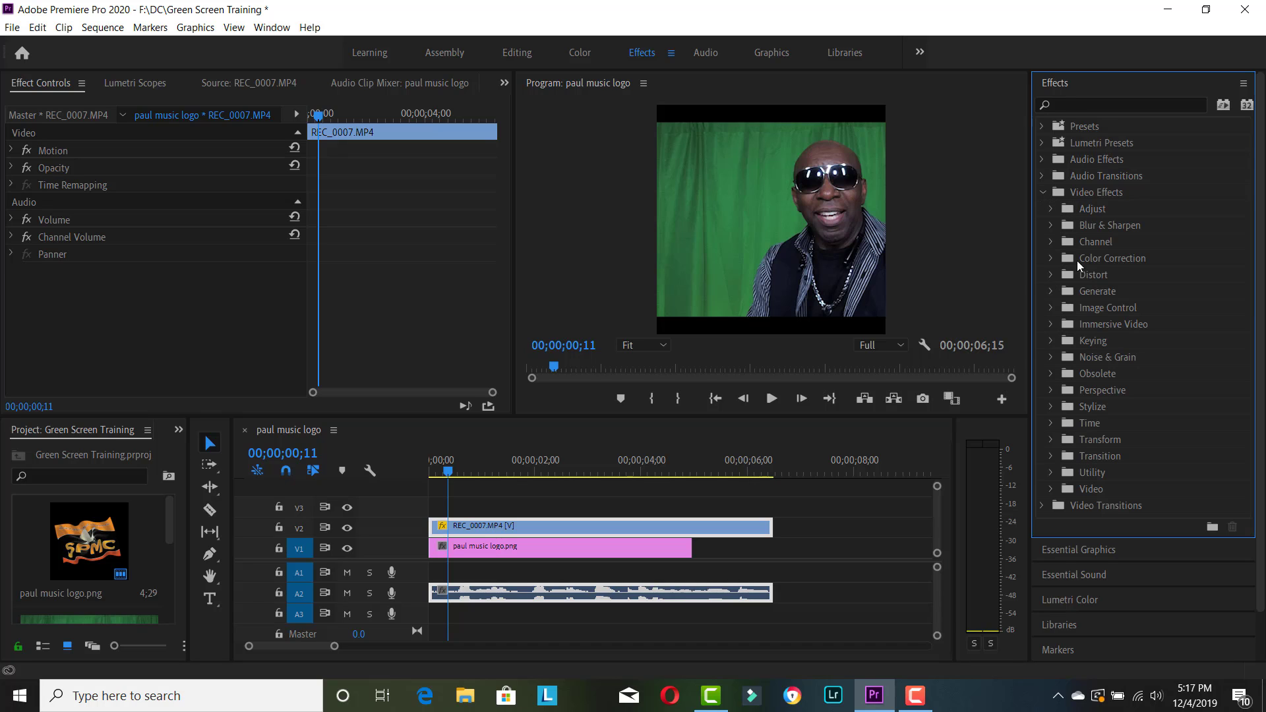
left_click(1051, 340)
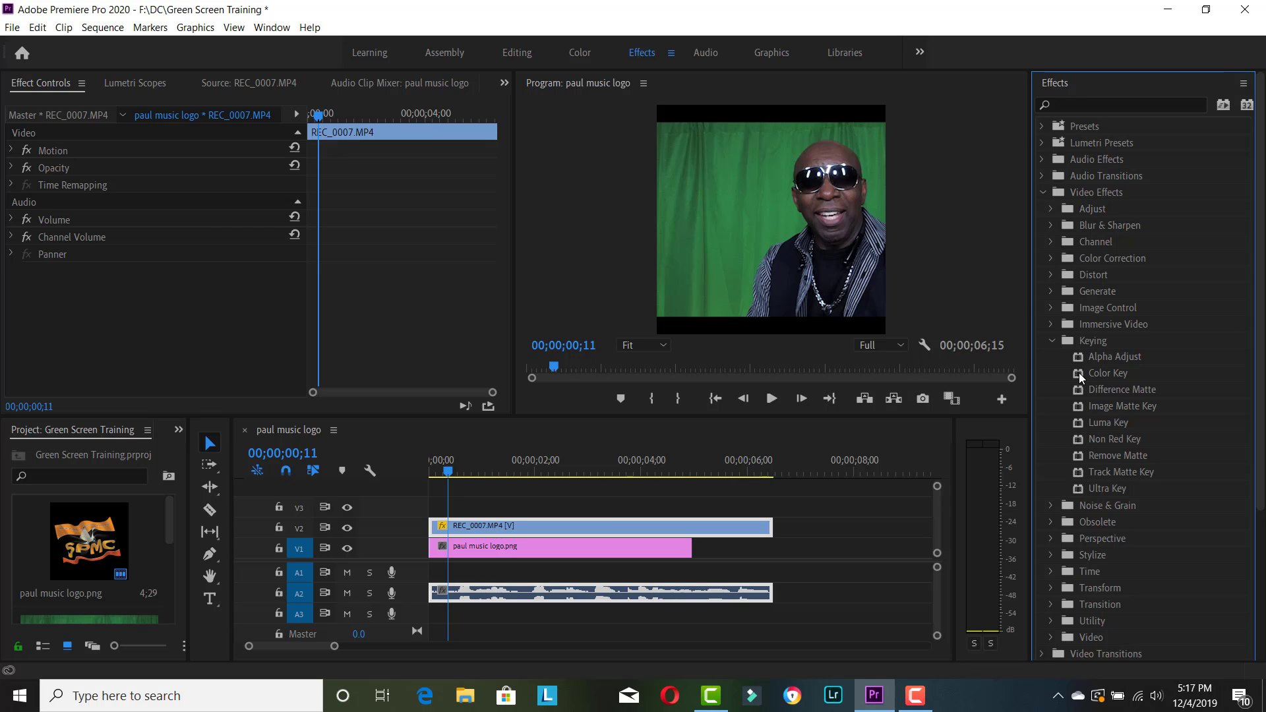
left_click_drag(1078, 373, 575, 530)
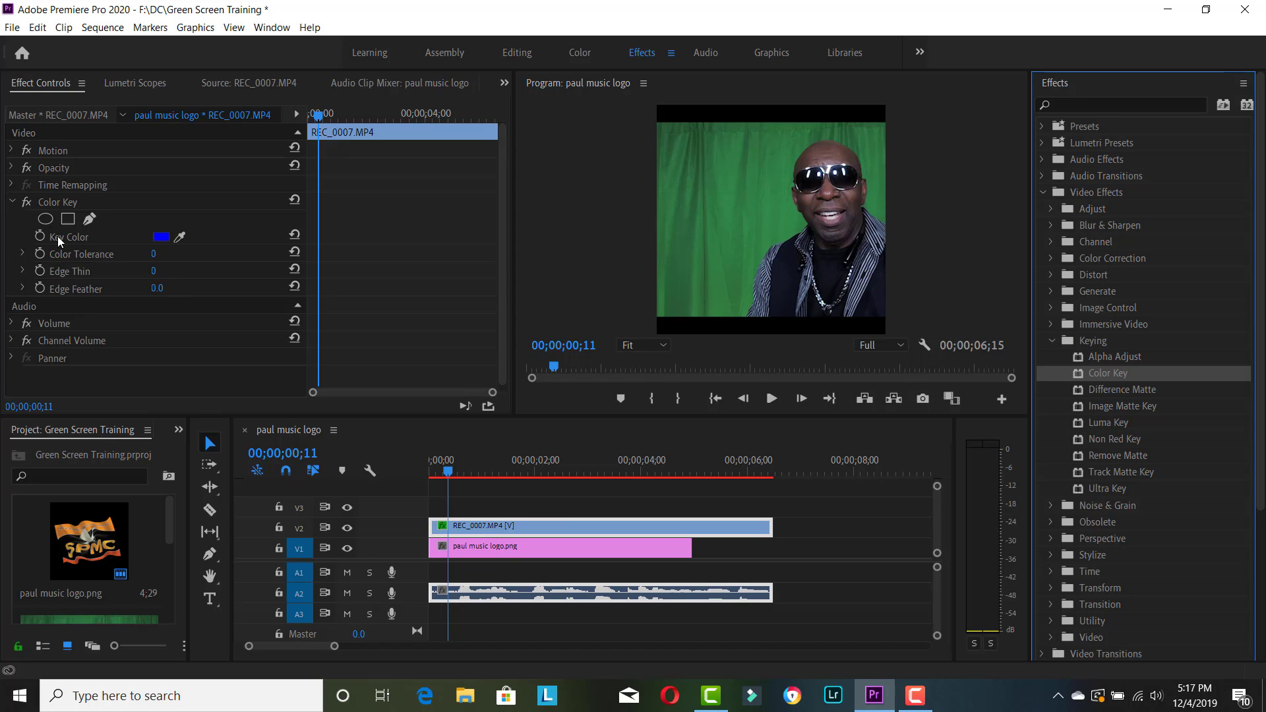
- Set the Color Key effect's Key Color by sampling the green backdrop beside the singer in the Program monitor
left_click(180, 237)
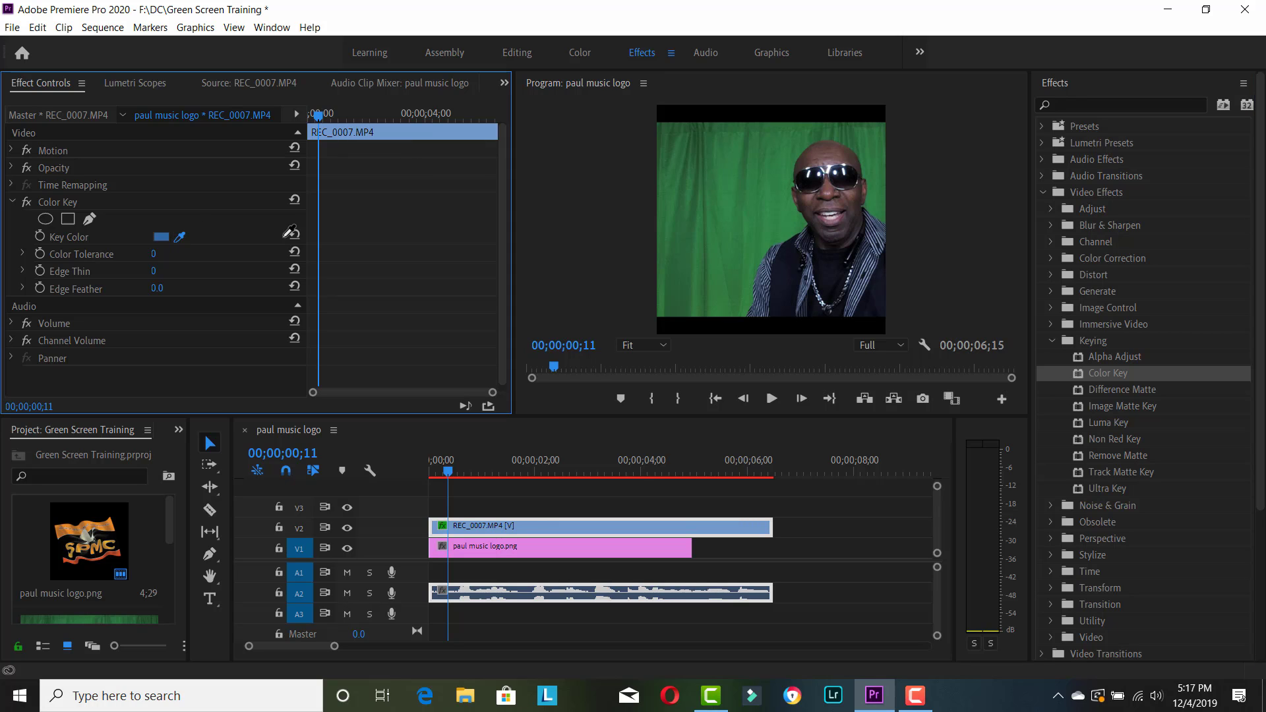
left_click(755, 221)
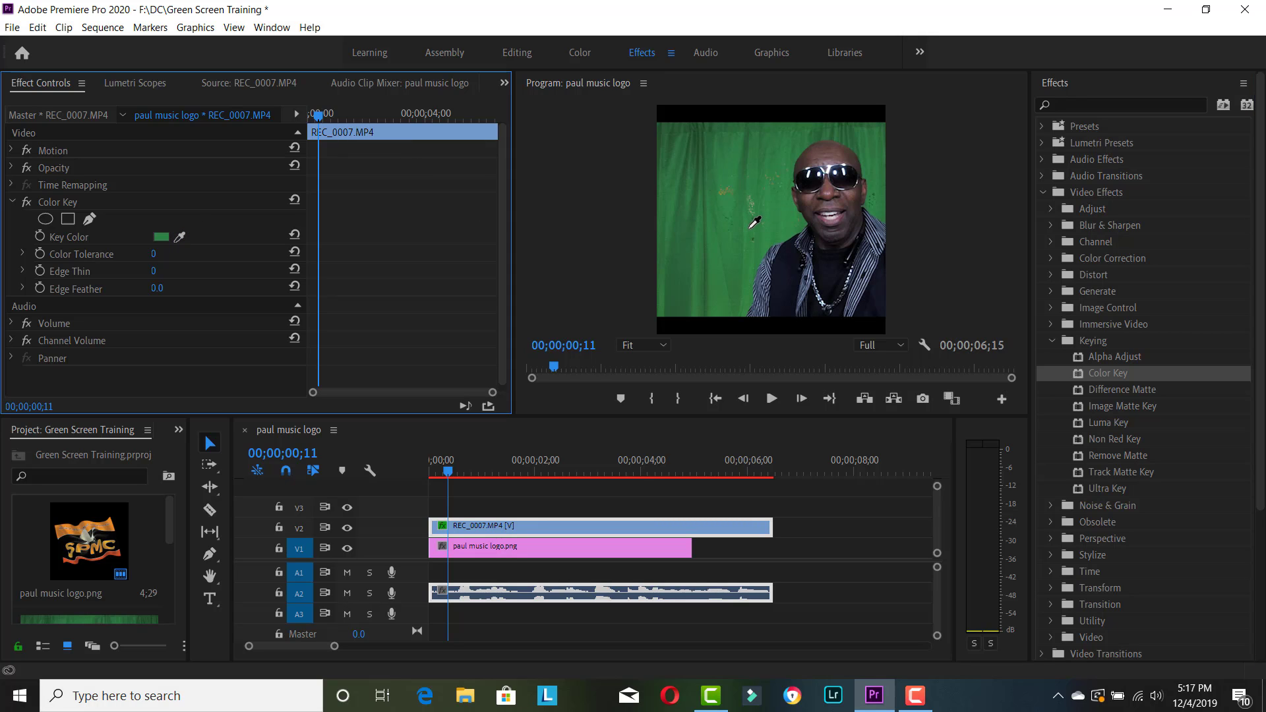
left_click(770, 207)
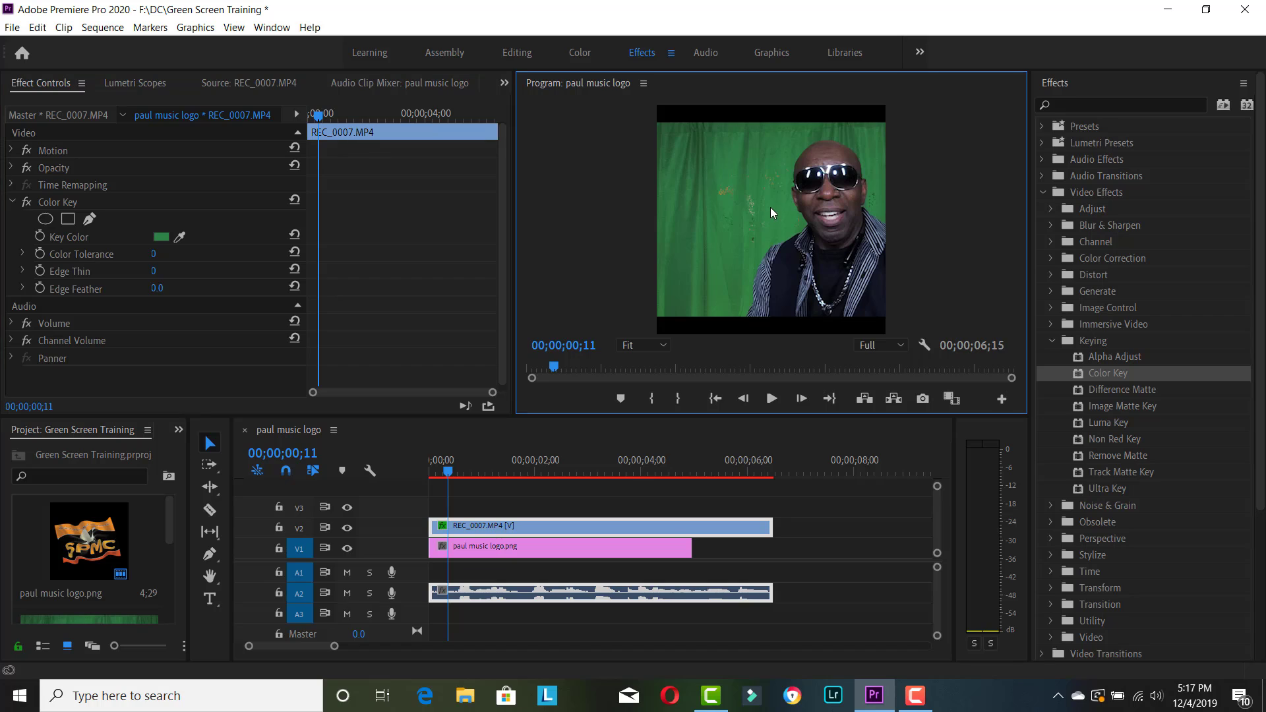
- Set the Color Key effect's Edge Thin to -1 on the REC_0007.MP4 clip
left_click(23, 271)
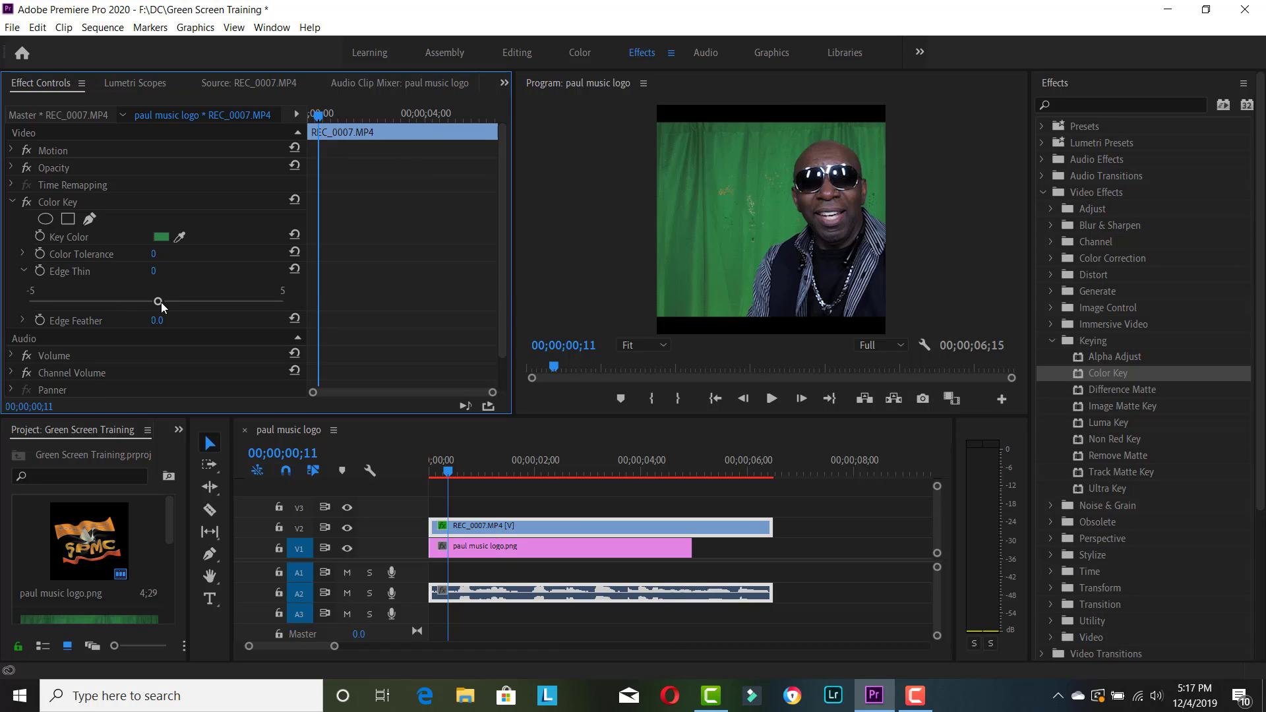
left_click_drag(160, 302, 130, 304)
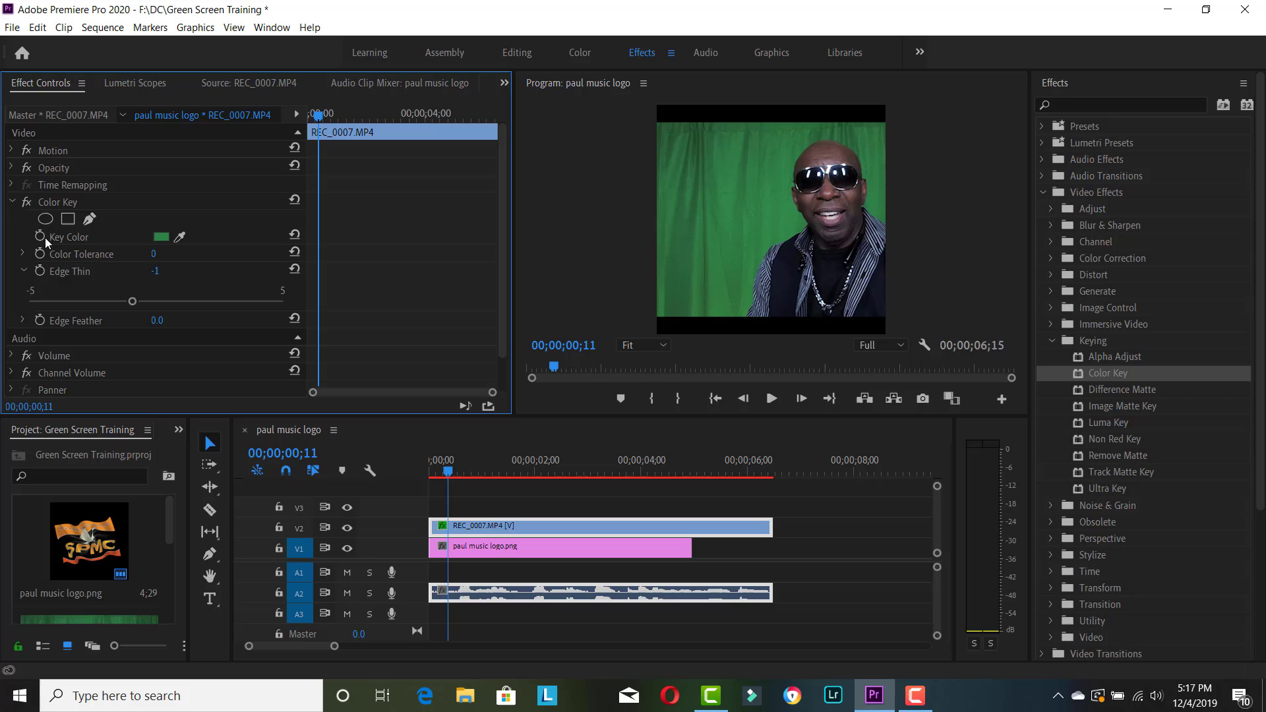
left_click(24, 271)
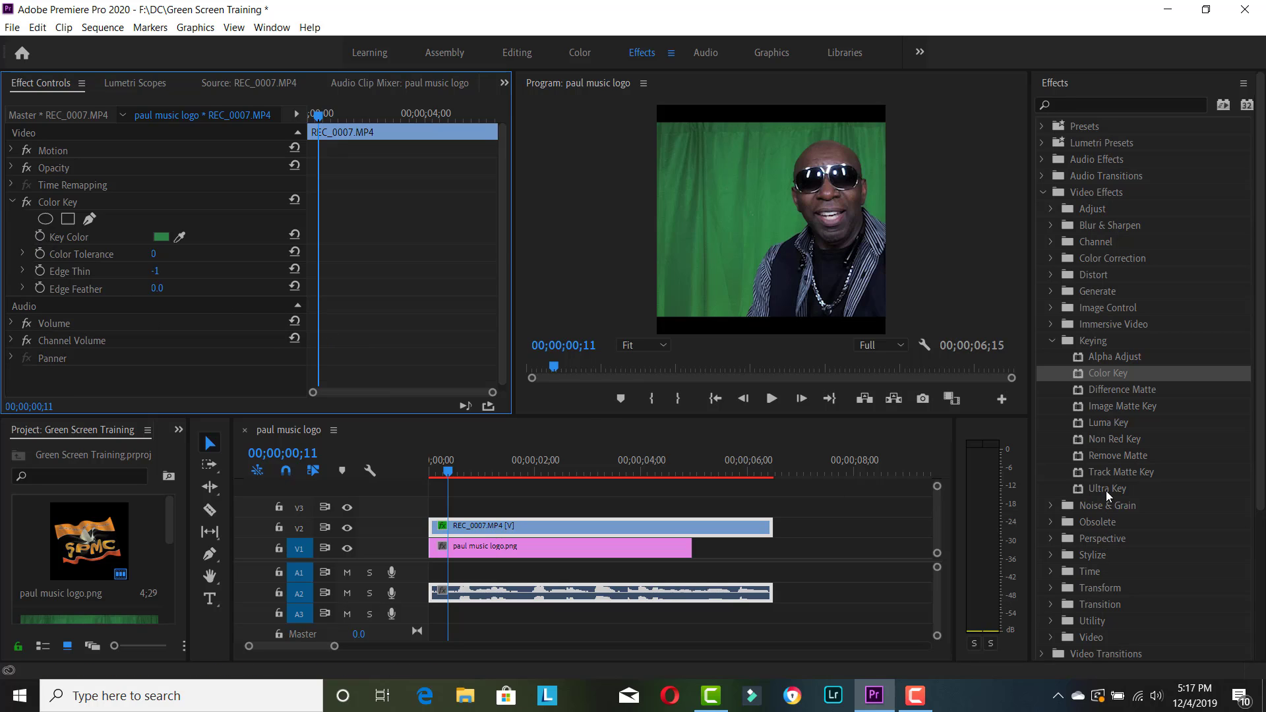
- Apply the Ultra Key effect to the REC_0007.MP4 clip on V2 and sample the green backdrop as its Key Color
left_click_drag(1106, 490, 575, 531)
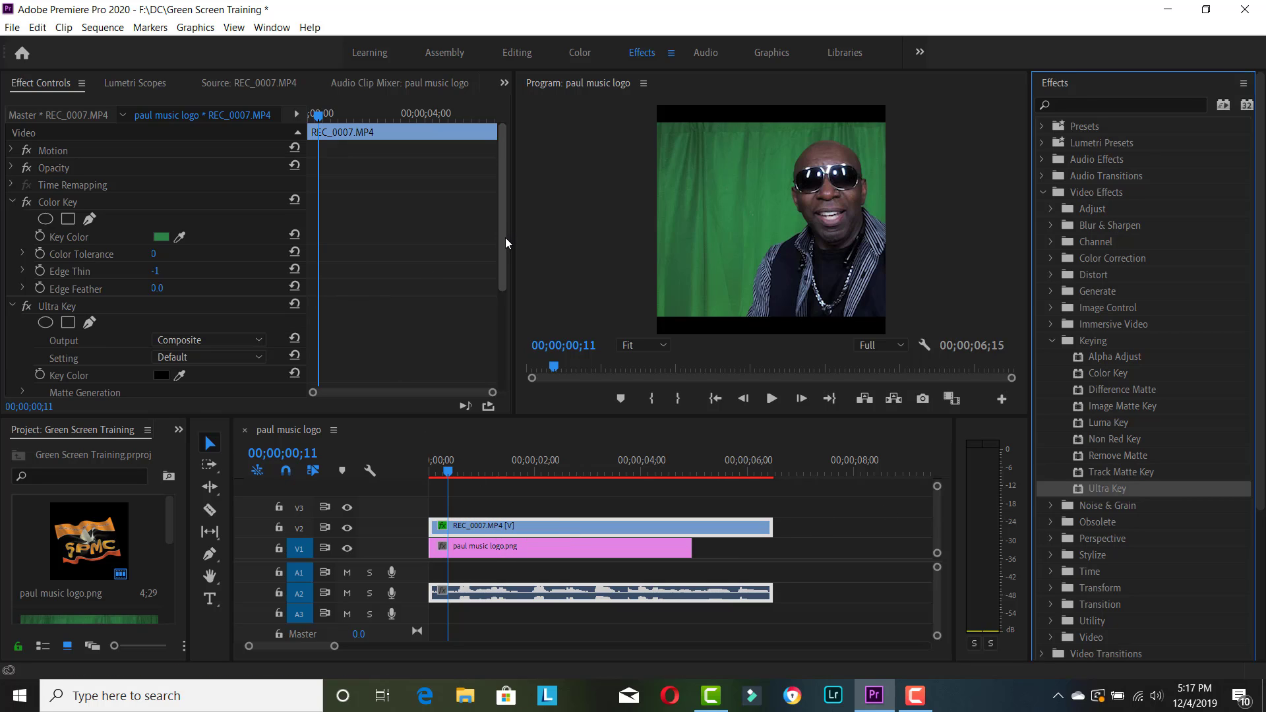
left_click_drag(506, 247, 523, 318)
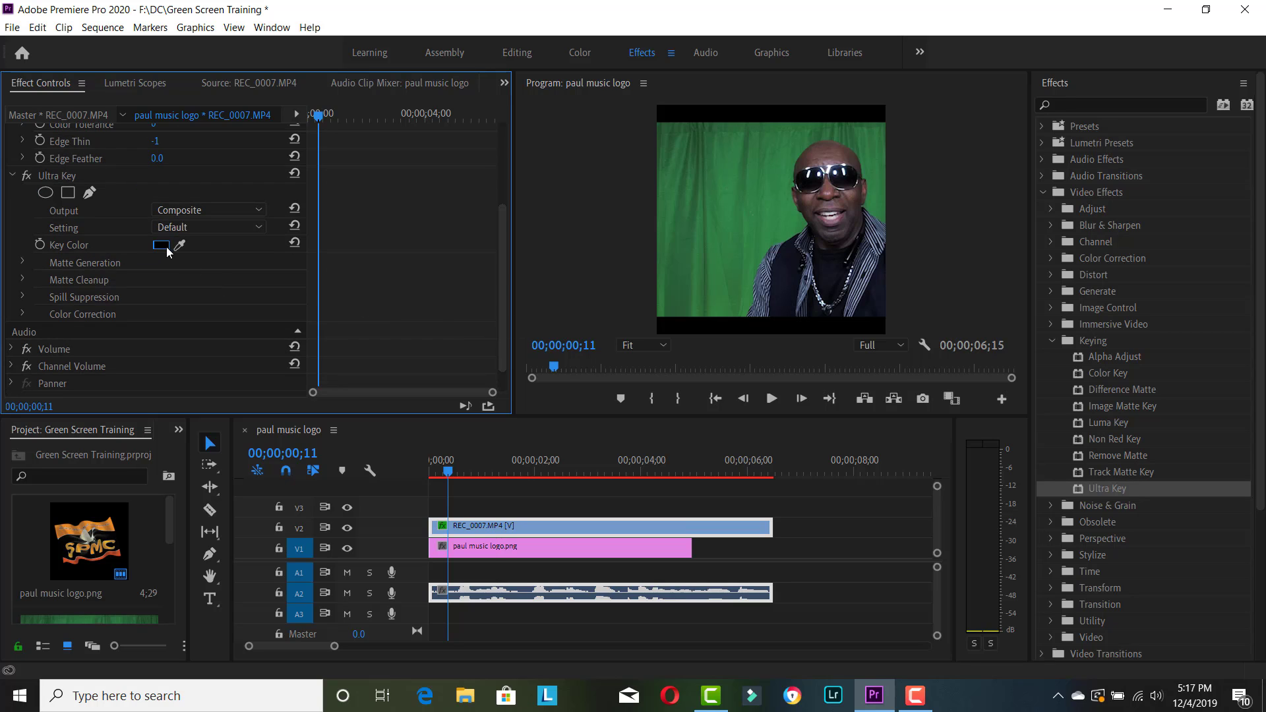
left_click_drag(179, 245, 748, 212)
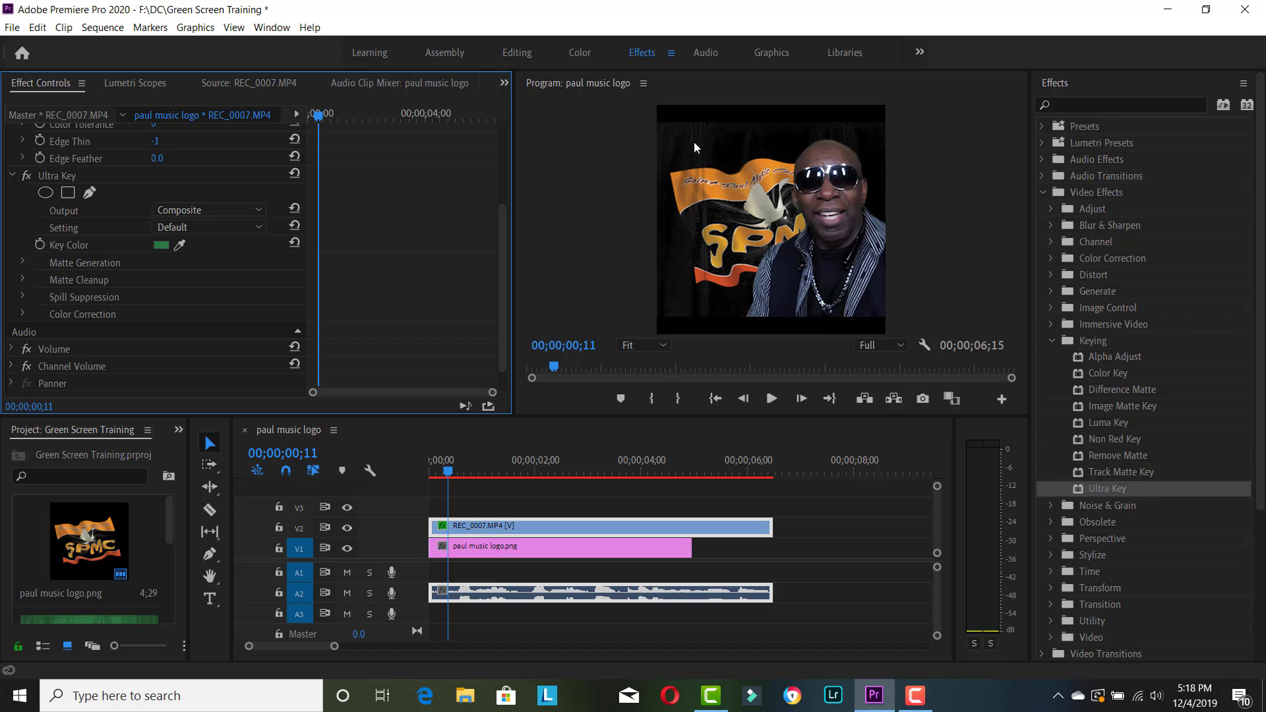
- In Ultra Key's Matte Generation settings, set Pedestal to 100 and Tolerance to 57.7
left_click(22, 261)
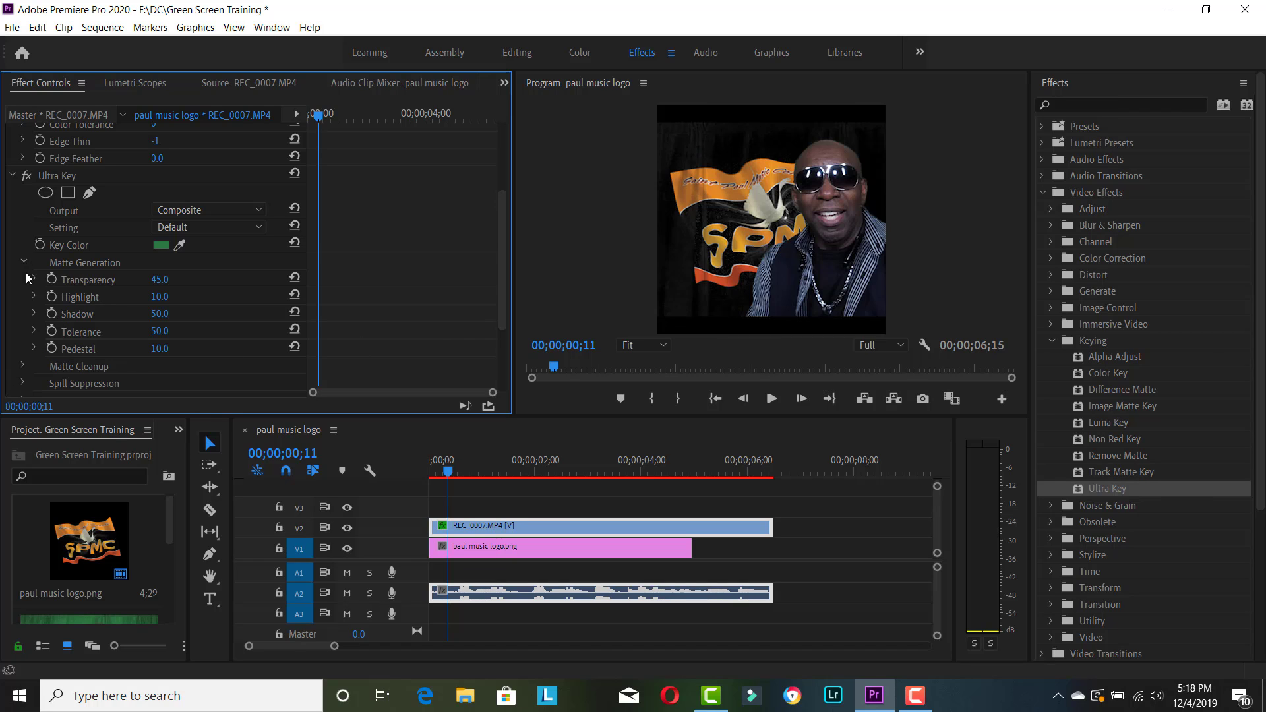
left_click(34, 348)
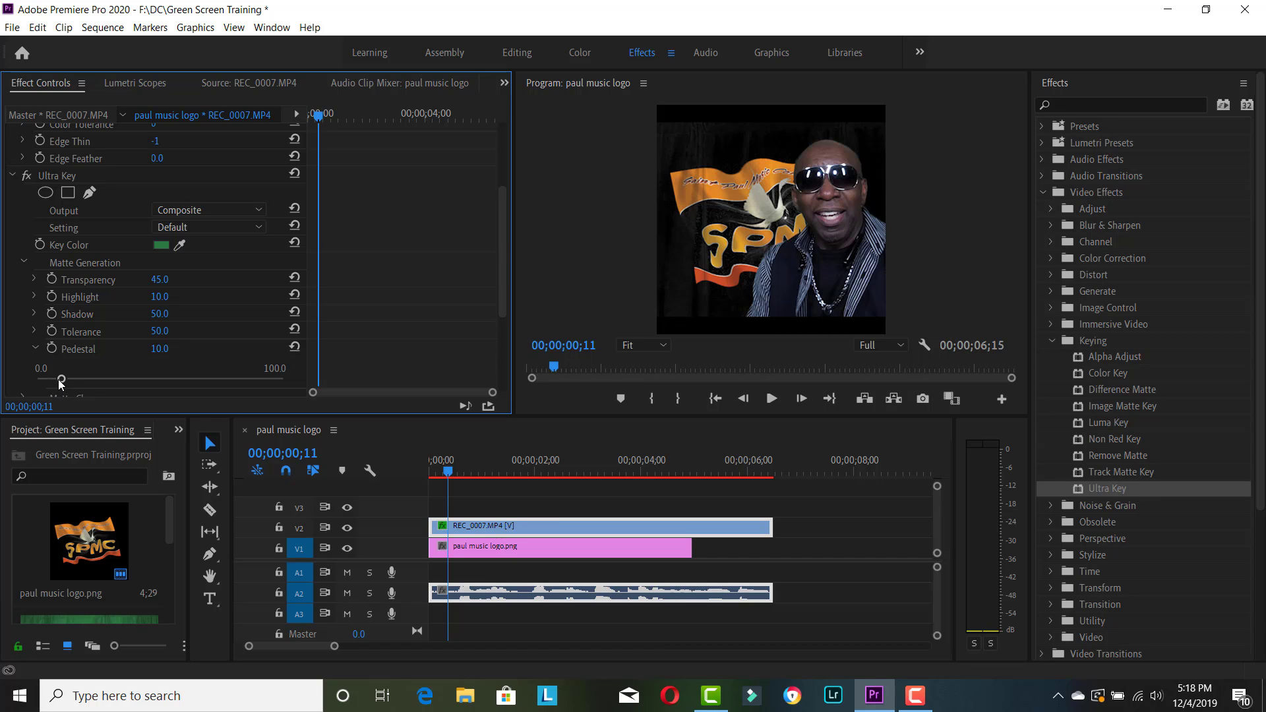
left_click_drag(61, 380, 115, 391)
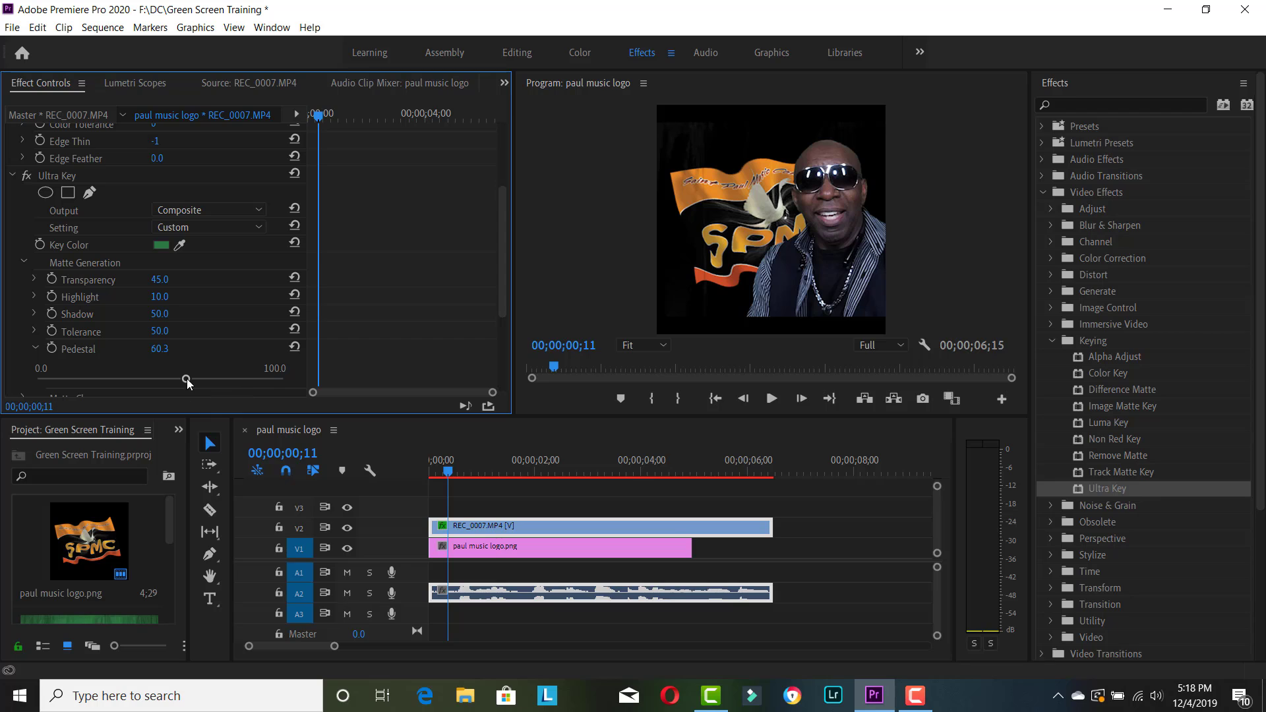
left_click_drag(187, 380, 203, 379)
left_click_drag(281, 380, 327, 380)
left_click(34, 332)
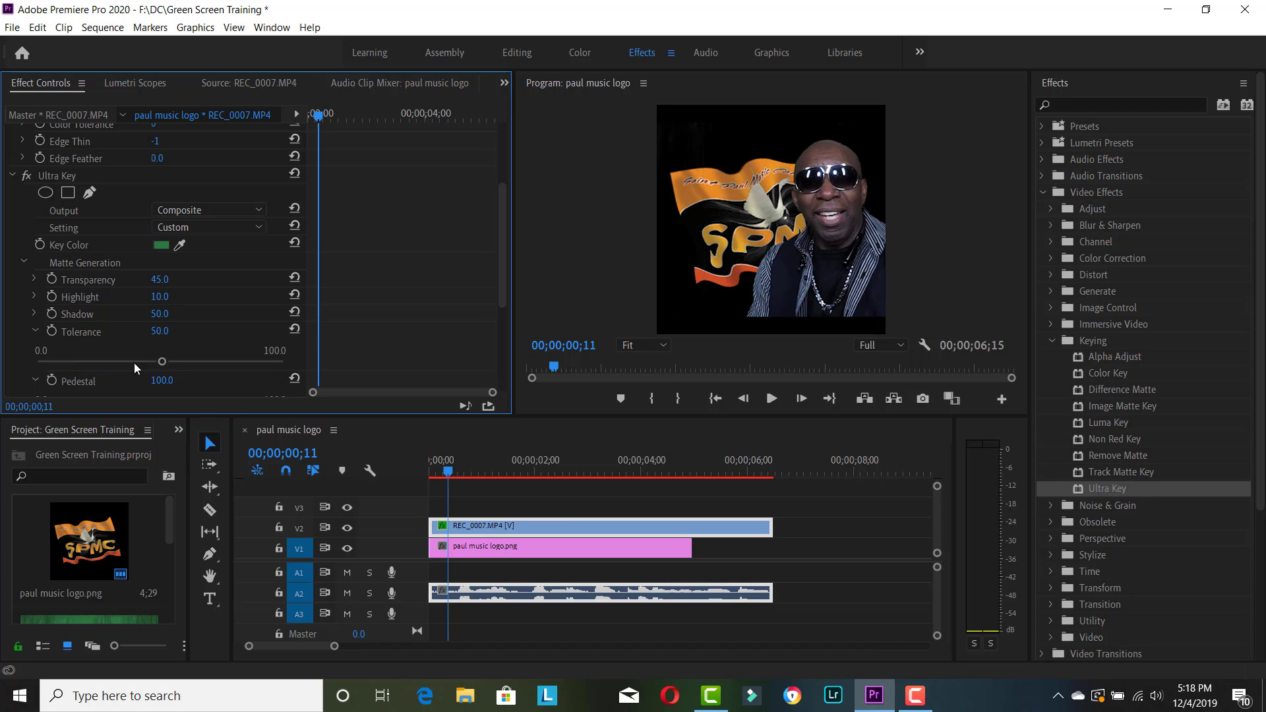
mouse_move(162, 363)
left_mouse_down()
mouse_move(49, 363)
mouse_move(230, 374)
mouse_move(181, 372)
left_mouse_up()
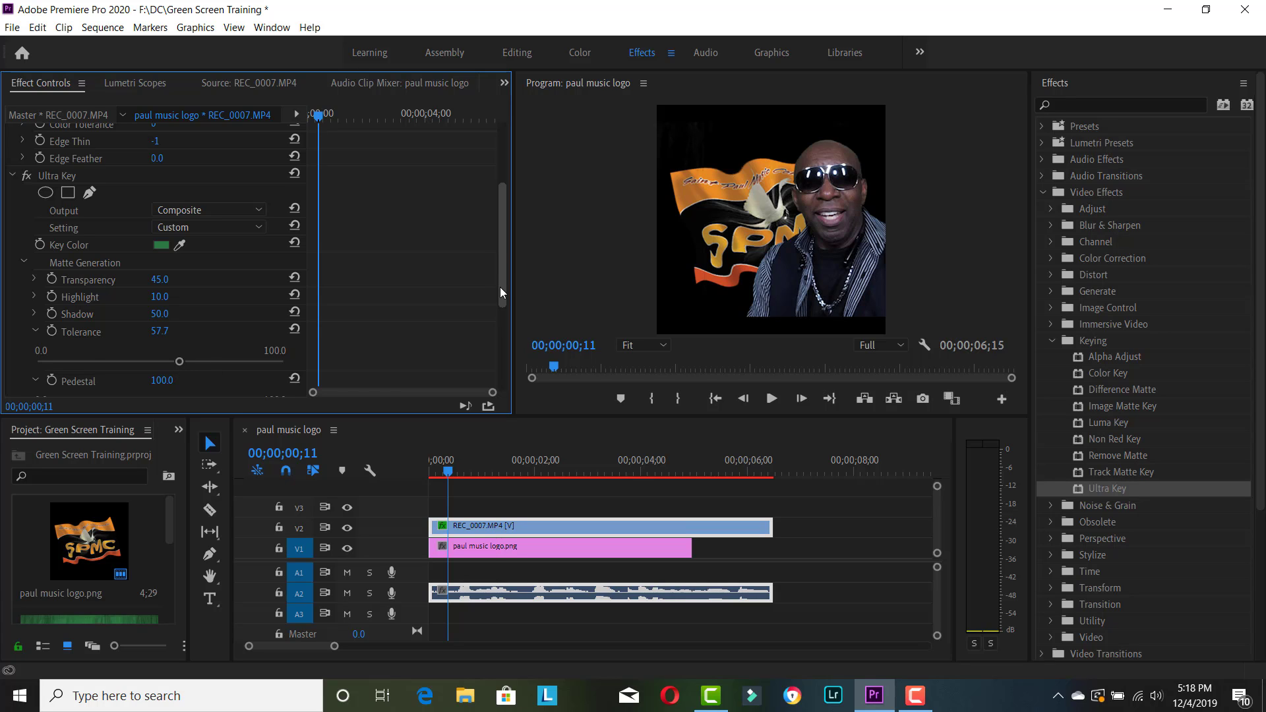
- Set Luma to 90 in Ultra Key's Spill Suppression settings
left_click_drag(500, 287, 509, 346)
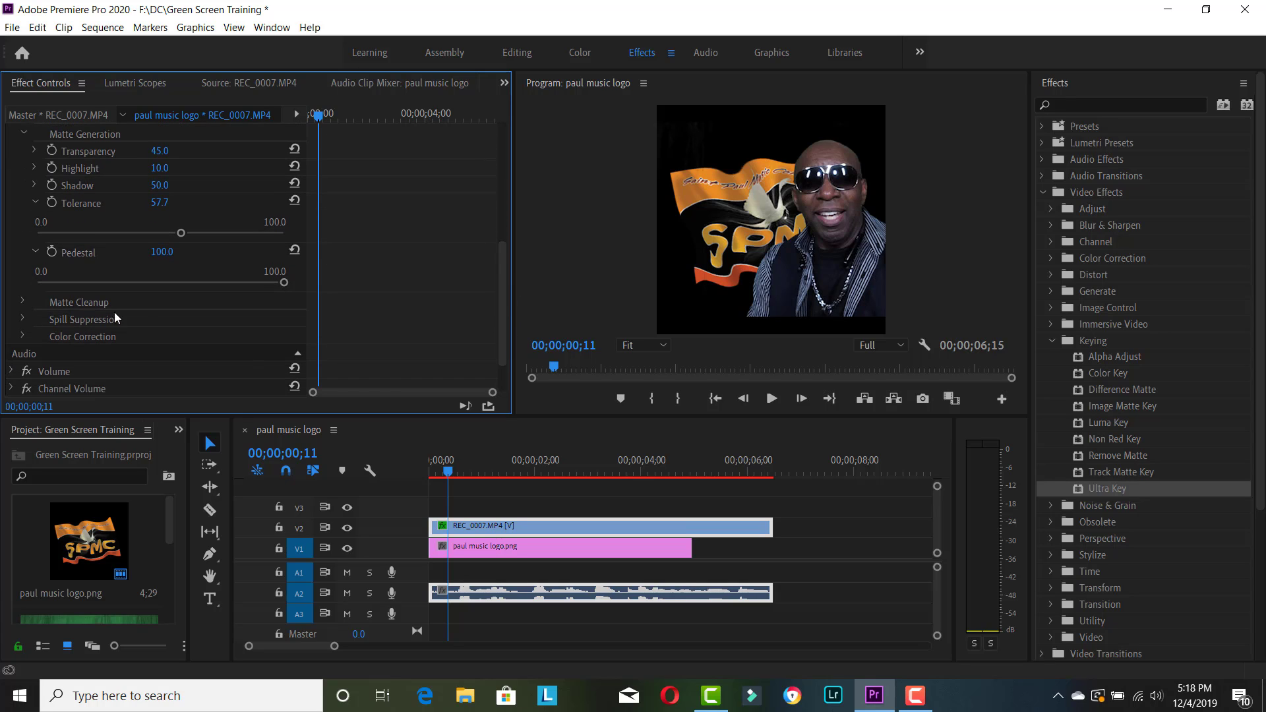
left_click(22, 318)
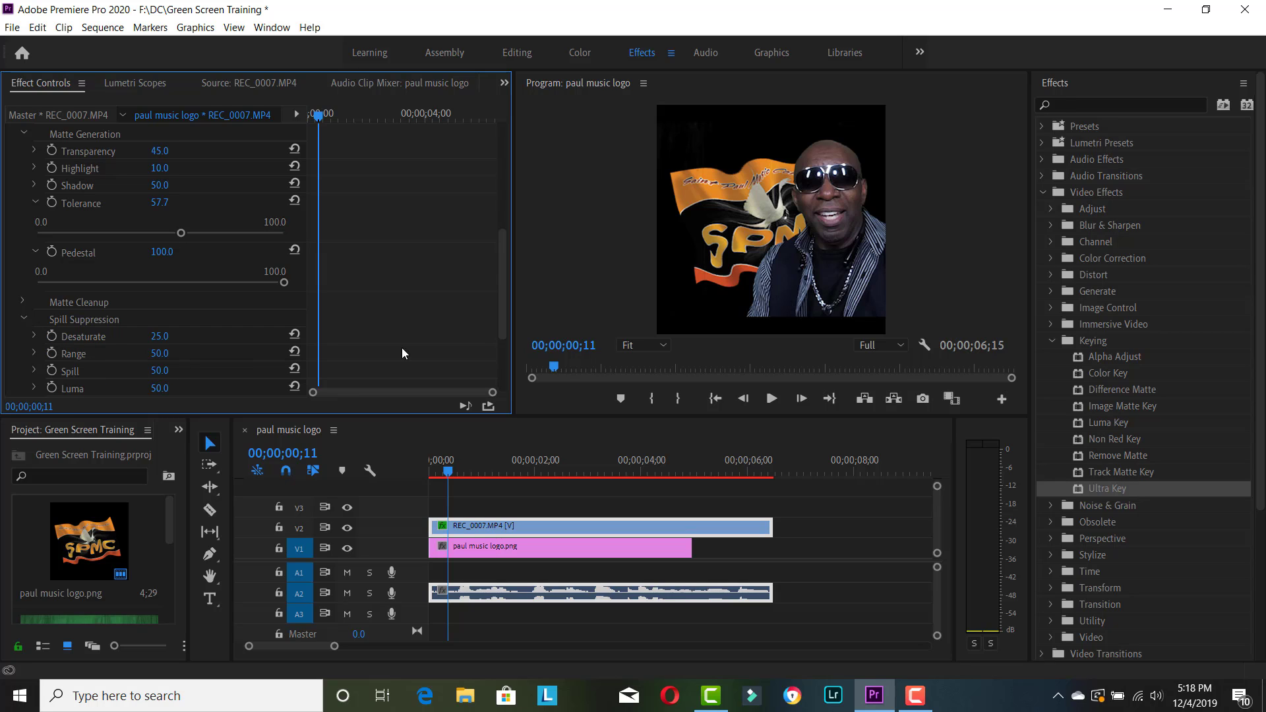
scroll(501, 297, "down", 3)
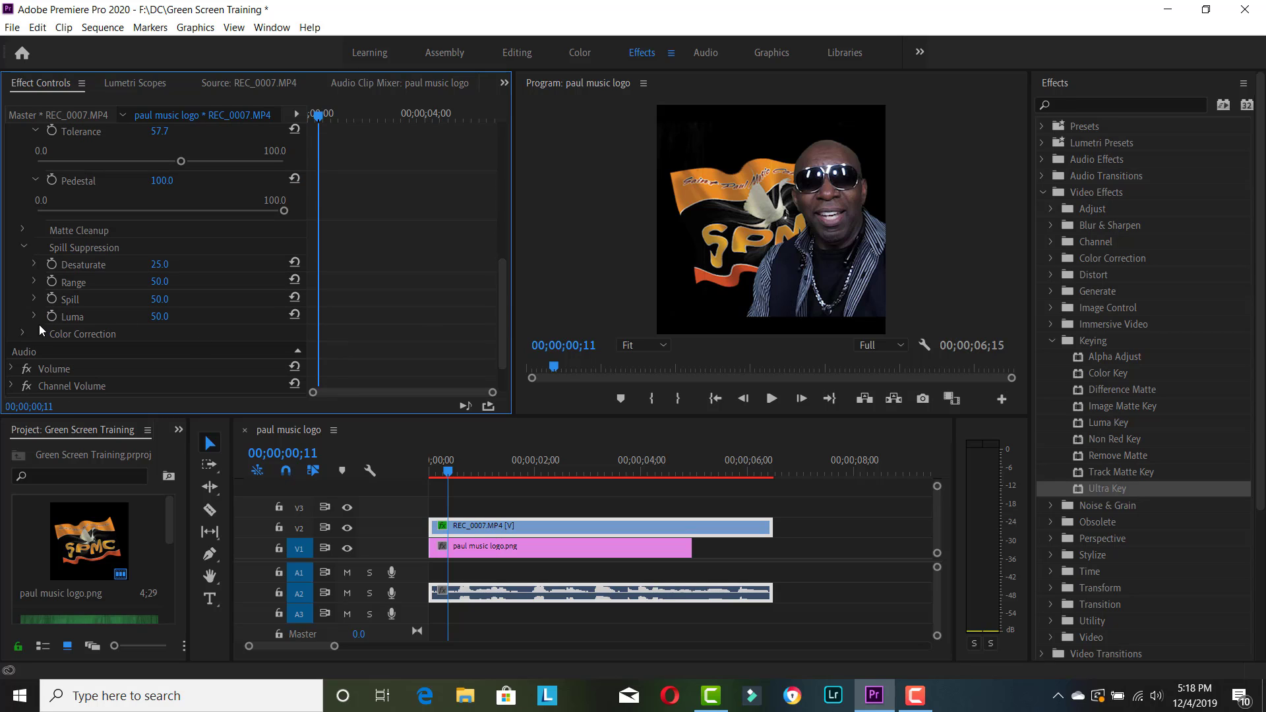
left_click(34, 316)
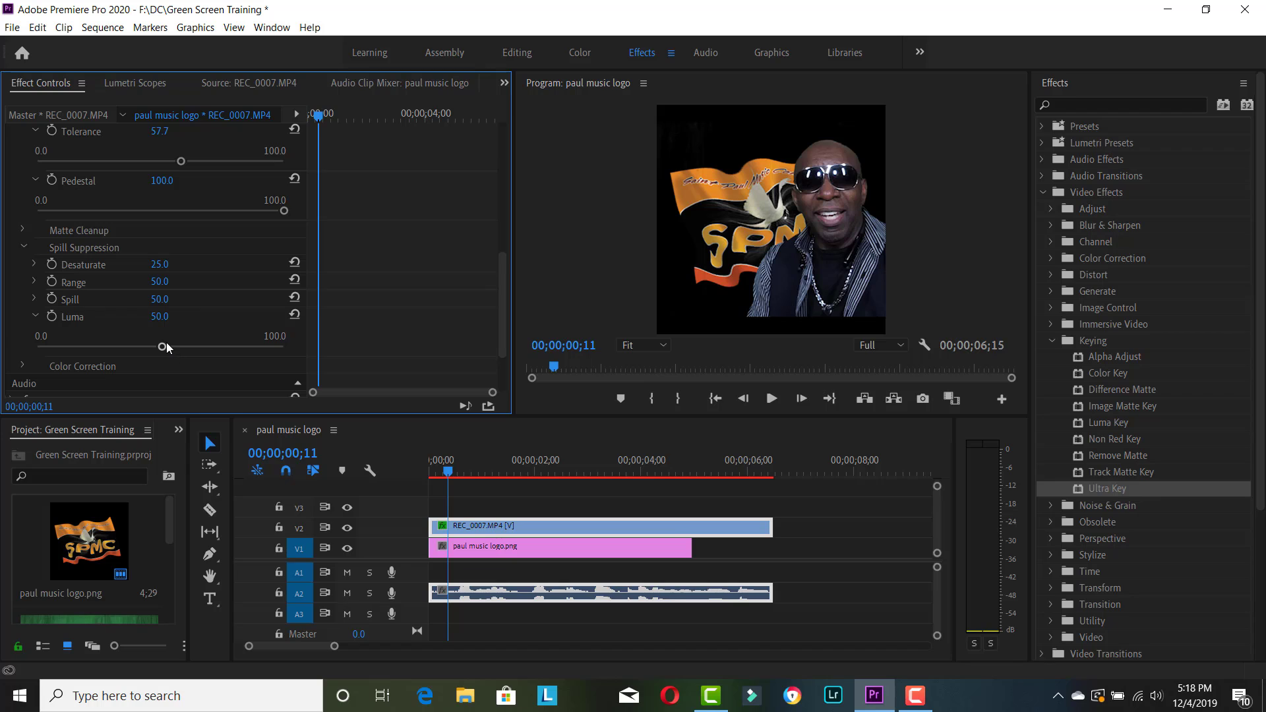
left_click_drag(164, 347, 164, 347)
left_click_drag(269, 352, 259, 351)
- In the Editing workspace, trim the end of REC_0007.MP4 to match the end of paul music logo.png, and render the sequence for playback
left_click(517, 53)
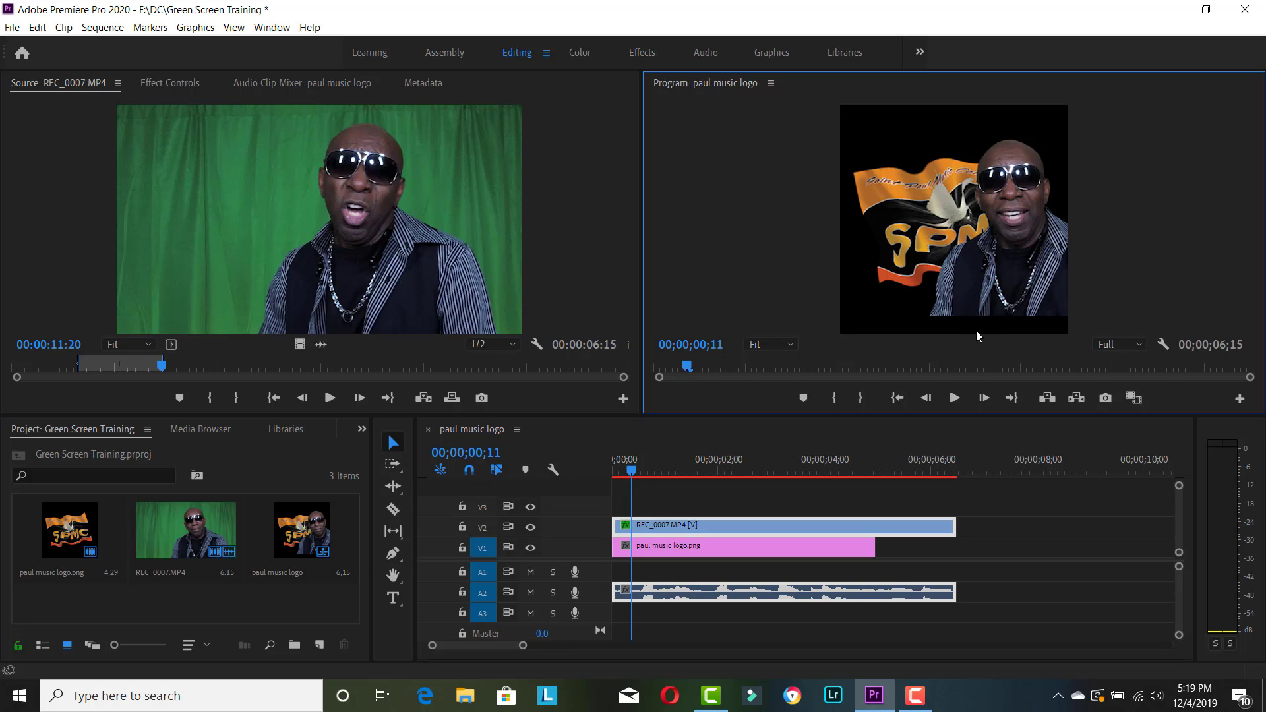
left_click(634, 474)
left_click_drag(634, 473, 639, 474)
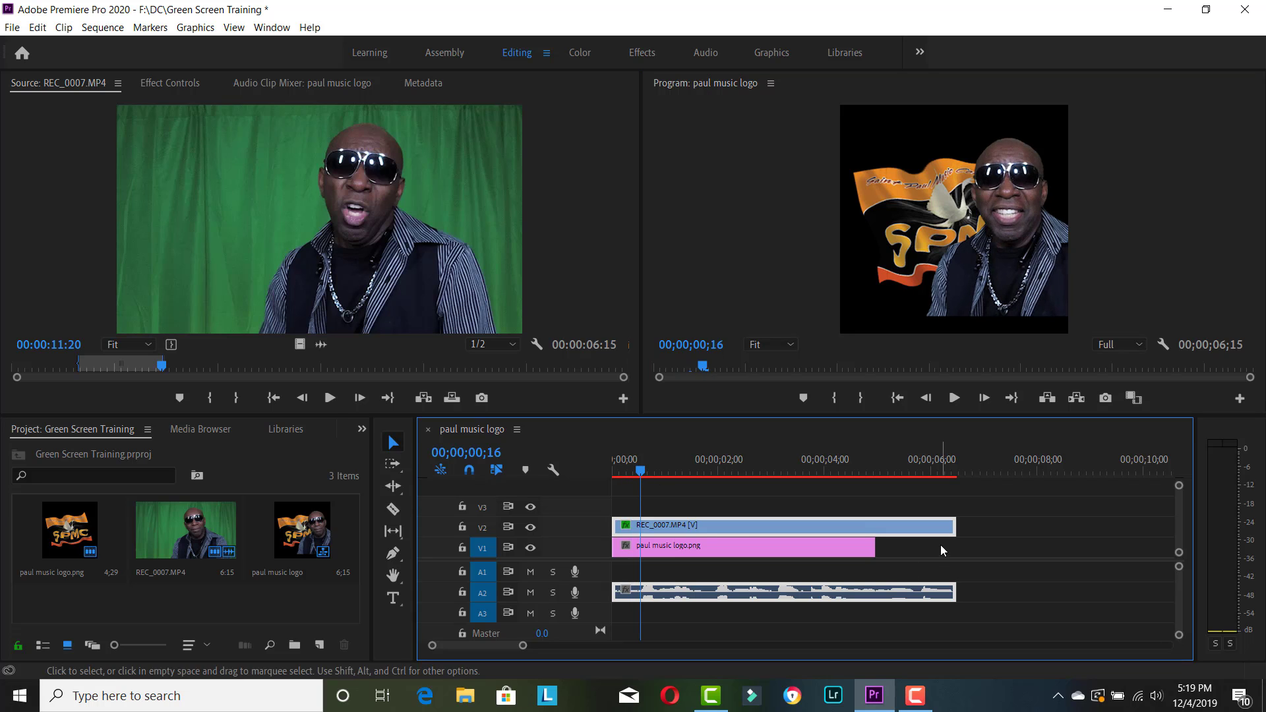
left_click_drag(948, 528, 875, 535)
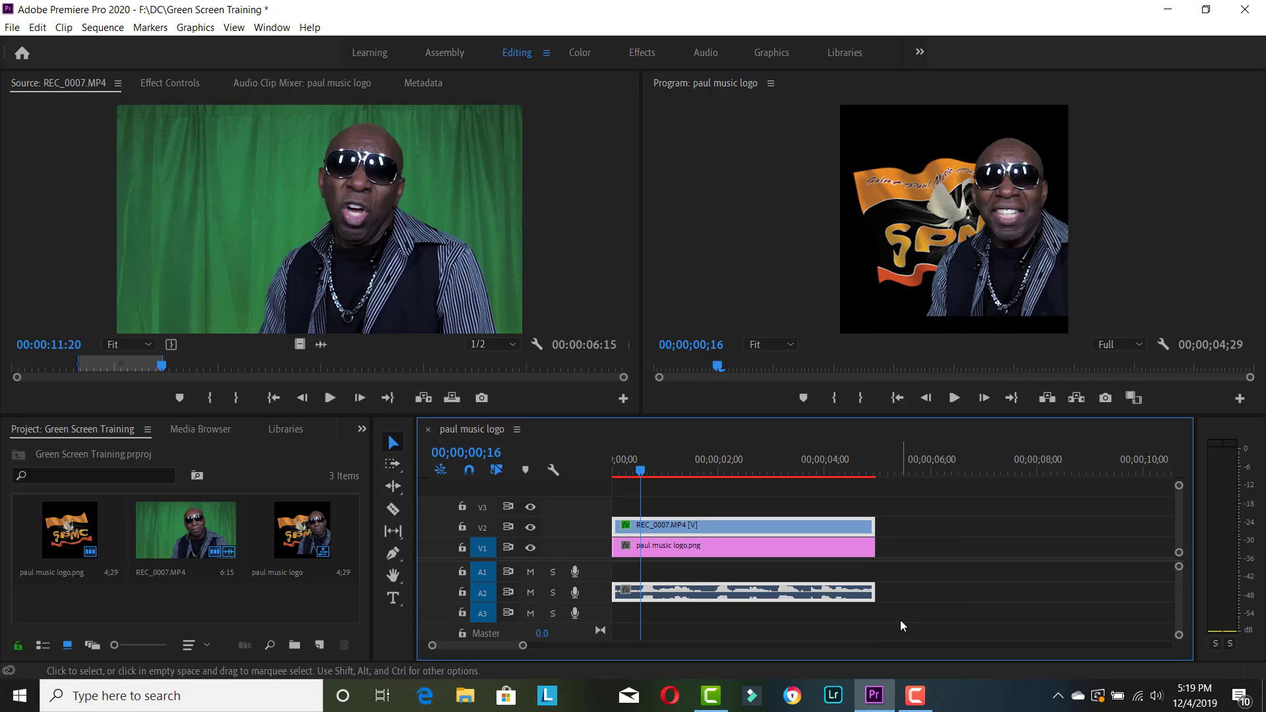
key("Return")
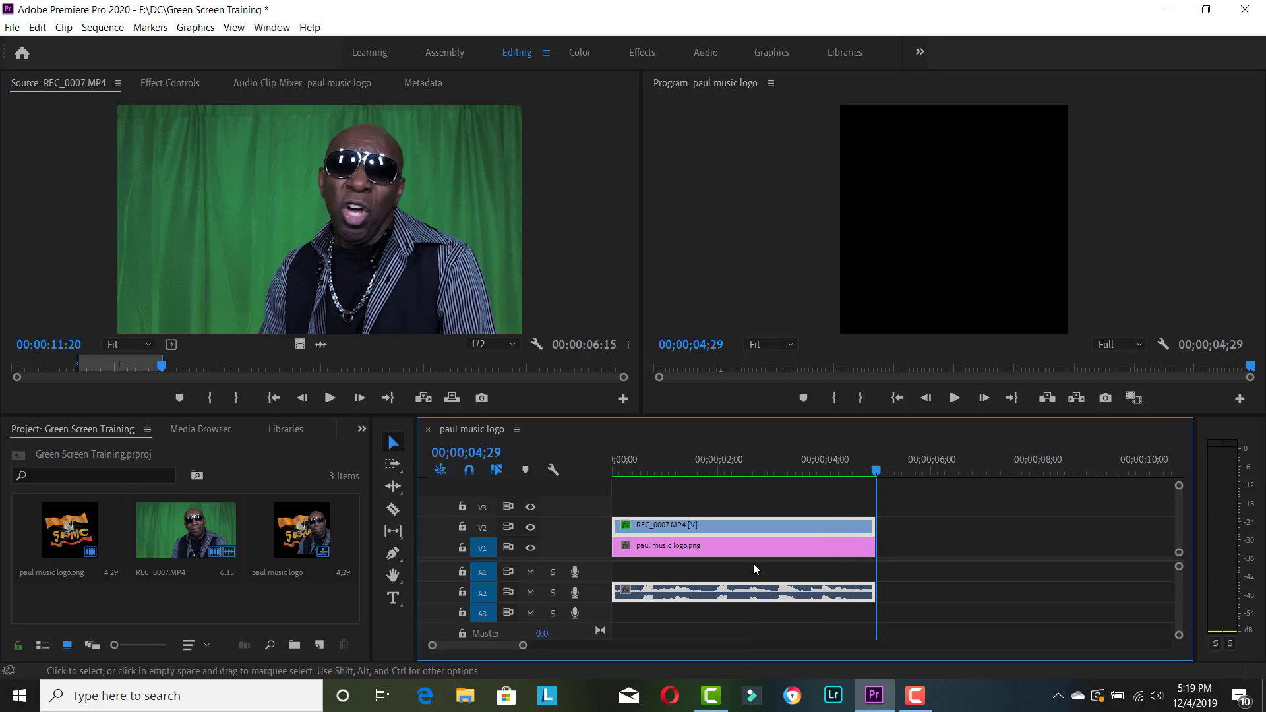
- With the playhead at 00;00;03;00, set the REC_0007.MP4 clip's Lumetri Color Exposure to 1.1 in the Color workspace
left_click_drag(875, 472, 771, 547)
double_click(684, 533)
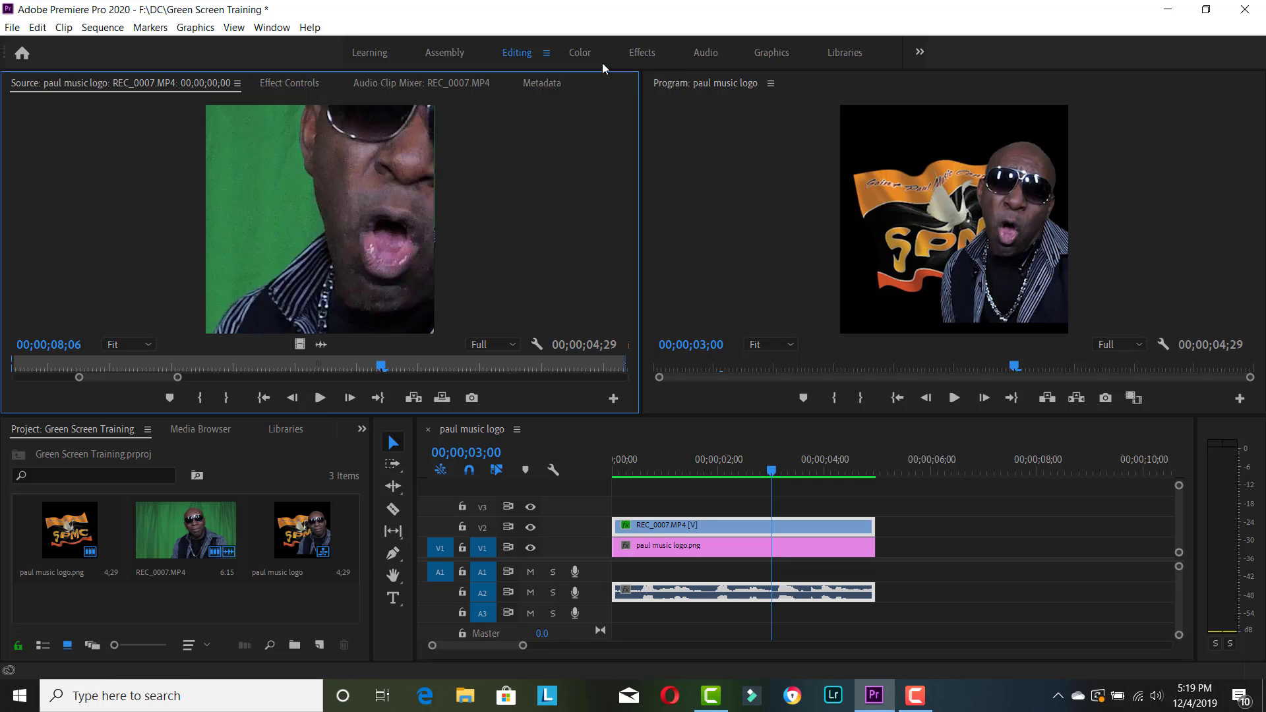
left_click(581, 55)
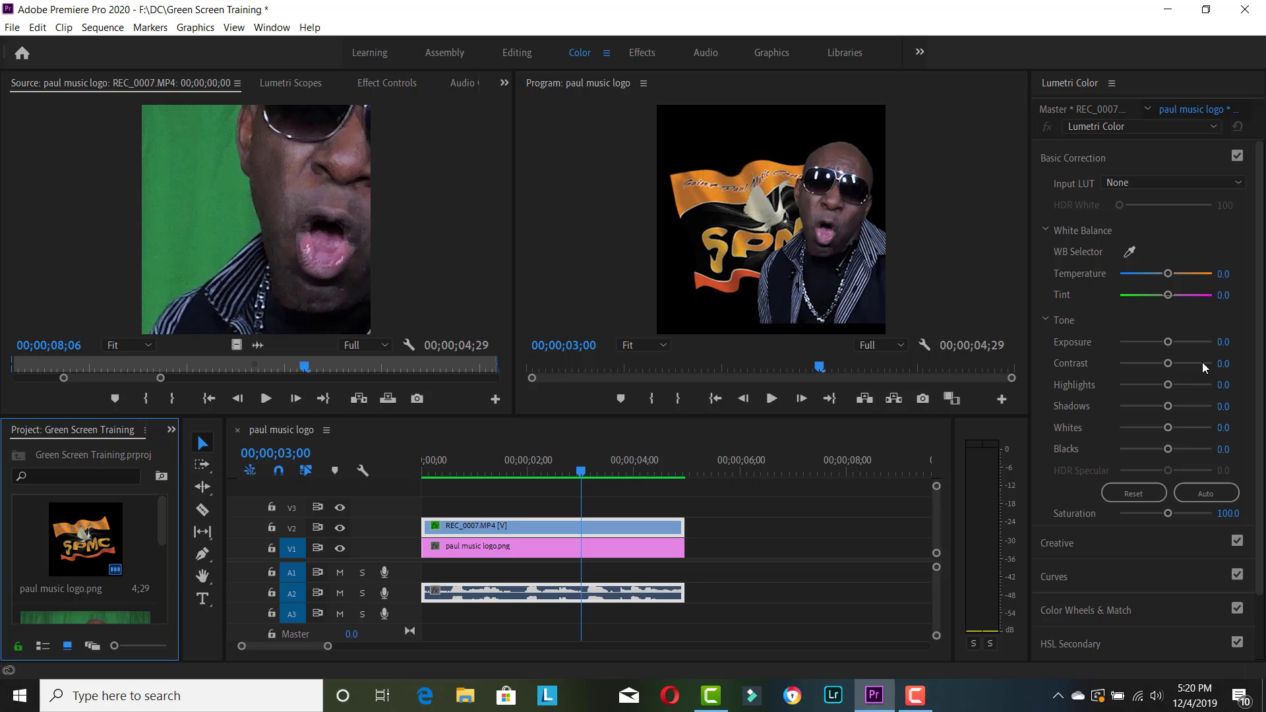
left_click(1167, 342)
left_click_drag(1169, 344, 1177, 344)
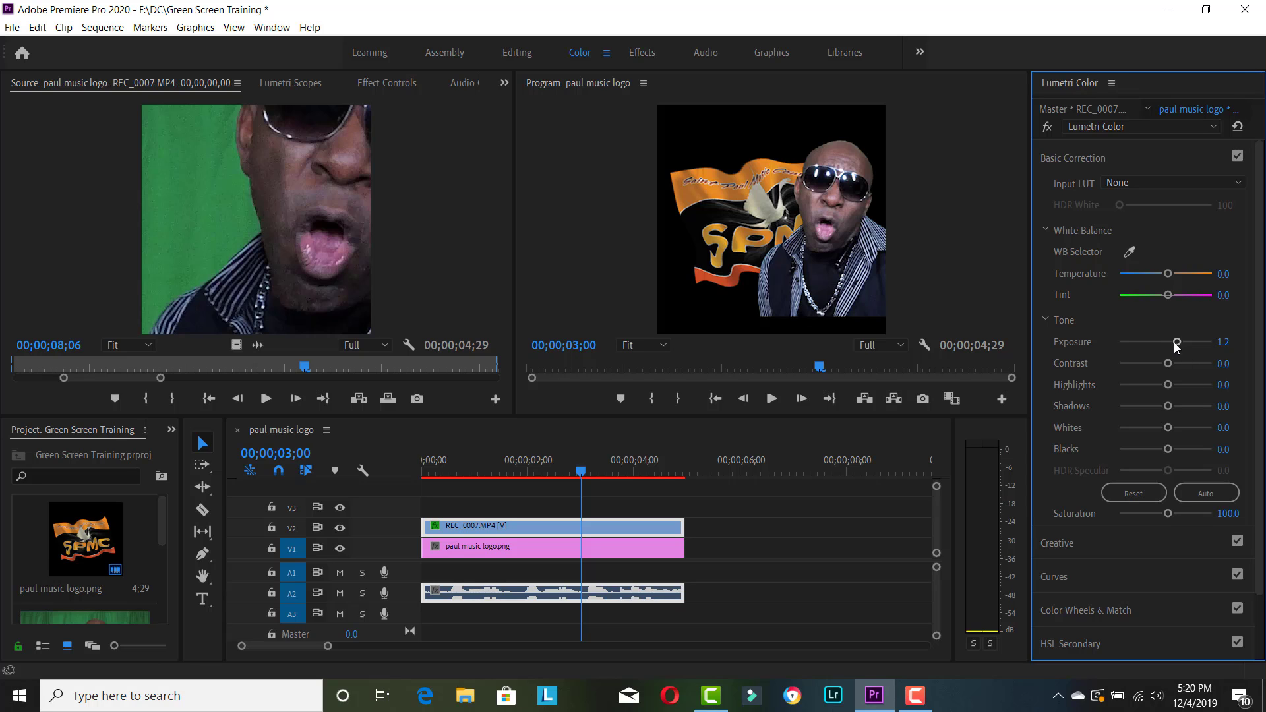
left_click(1223, 341)
type("10")
key("BackSpace")
type(".1")
key("Return")
- With the playhead at 00;00;00;15, set the Color Key effect's Edge Feather to 2.5 and readjust its Edge Thin
left_click_drag(584, 471, 452, 476)
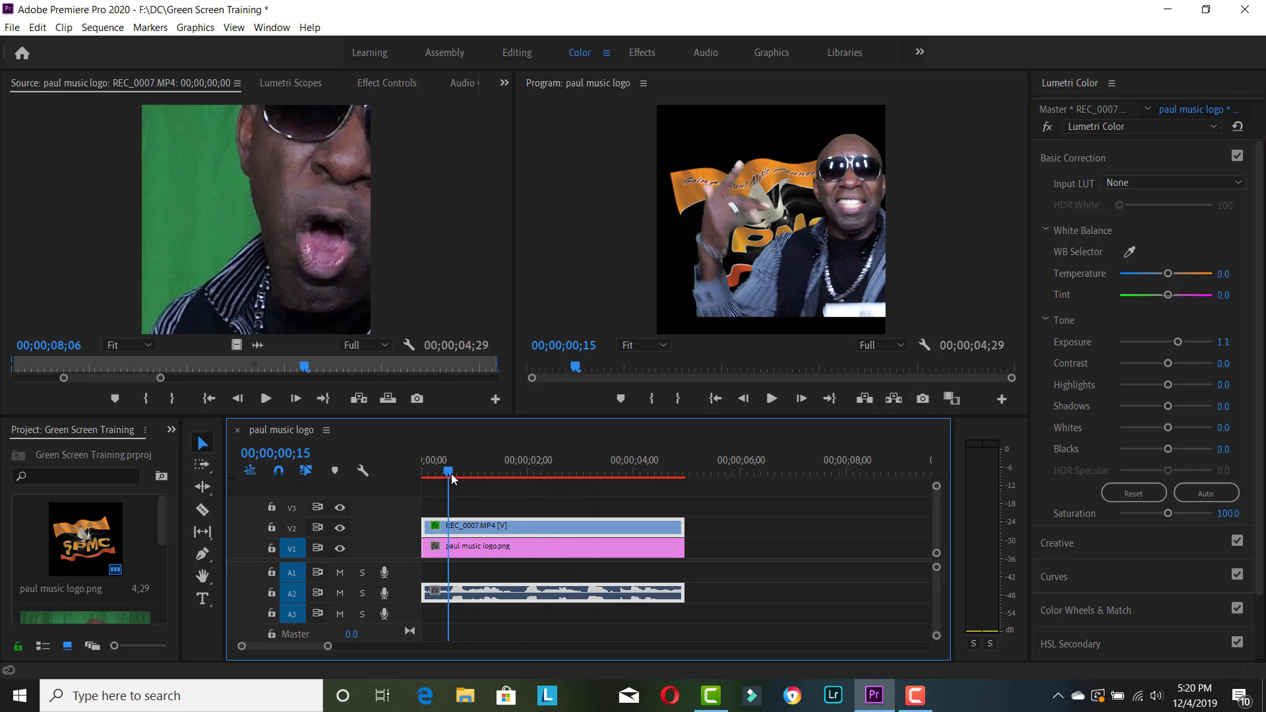
left_click(639, 55)
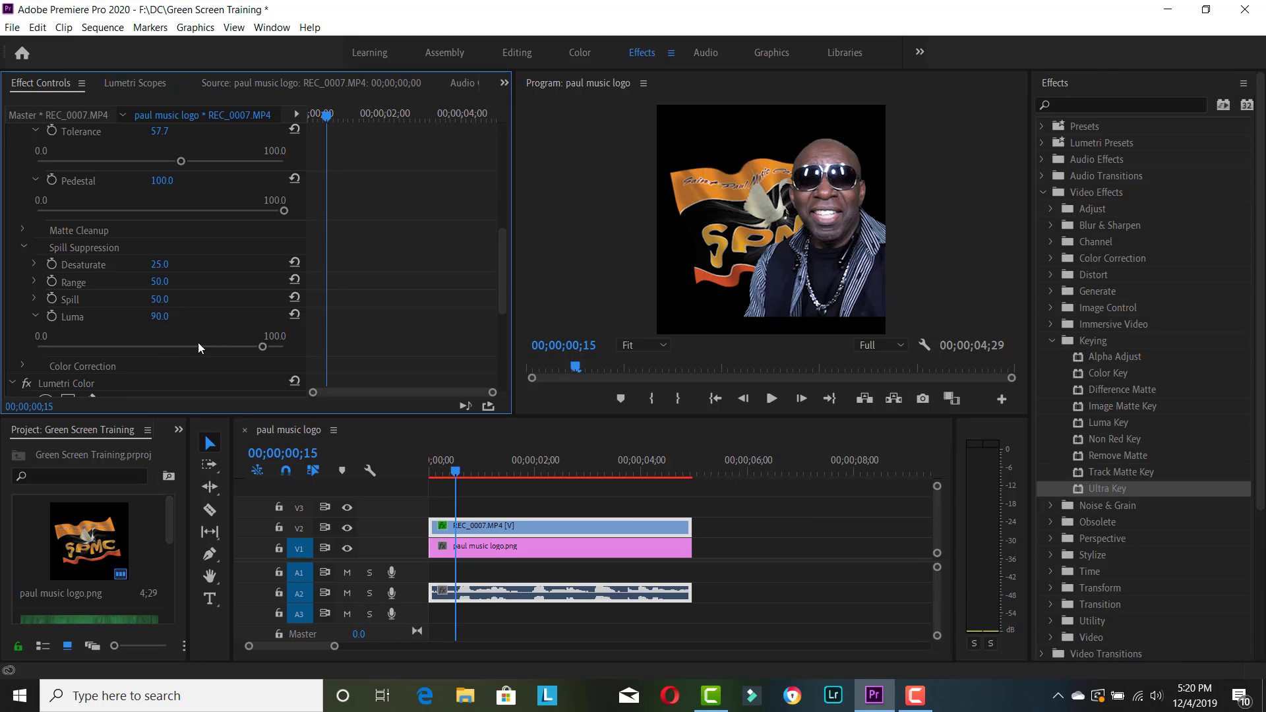
left_click_drag(501, 274, 513, 170)
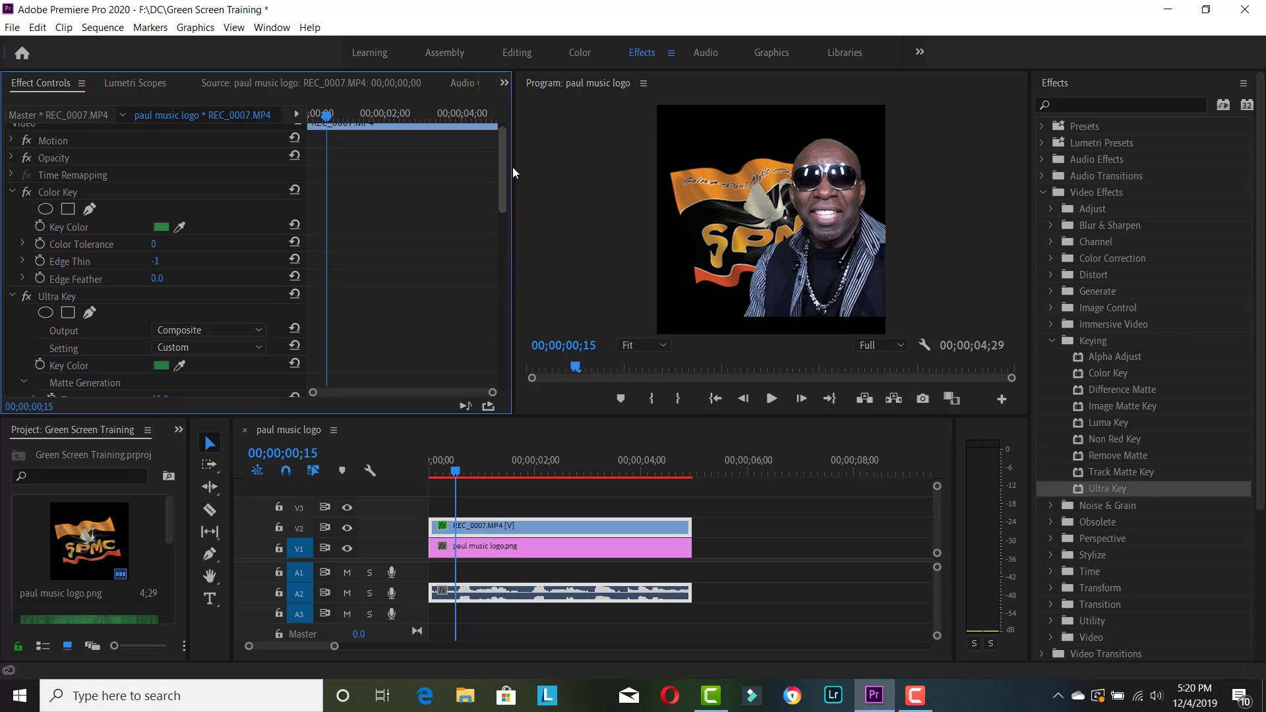
left_click(23, 279)
left_click_drag(27, 309, 80, 313)
left_click_drag(168, 320, 95, 316)
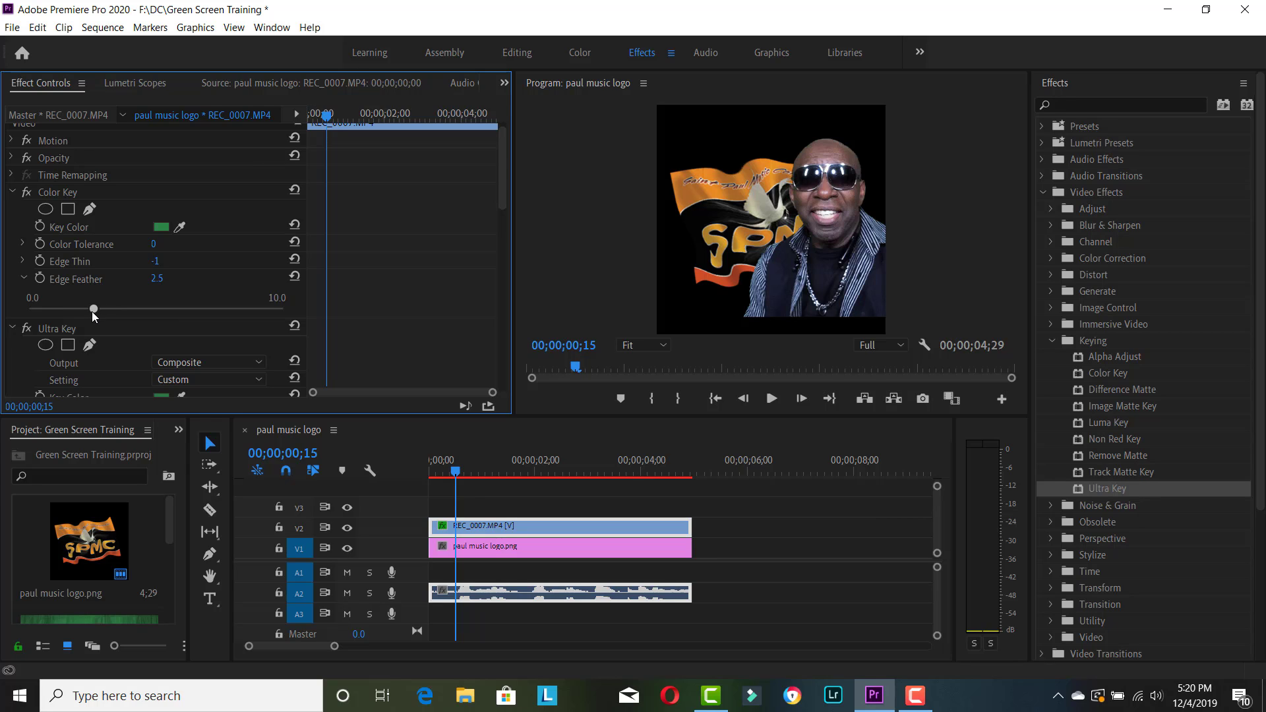
left_click(23, 261)
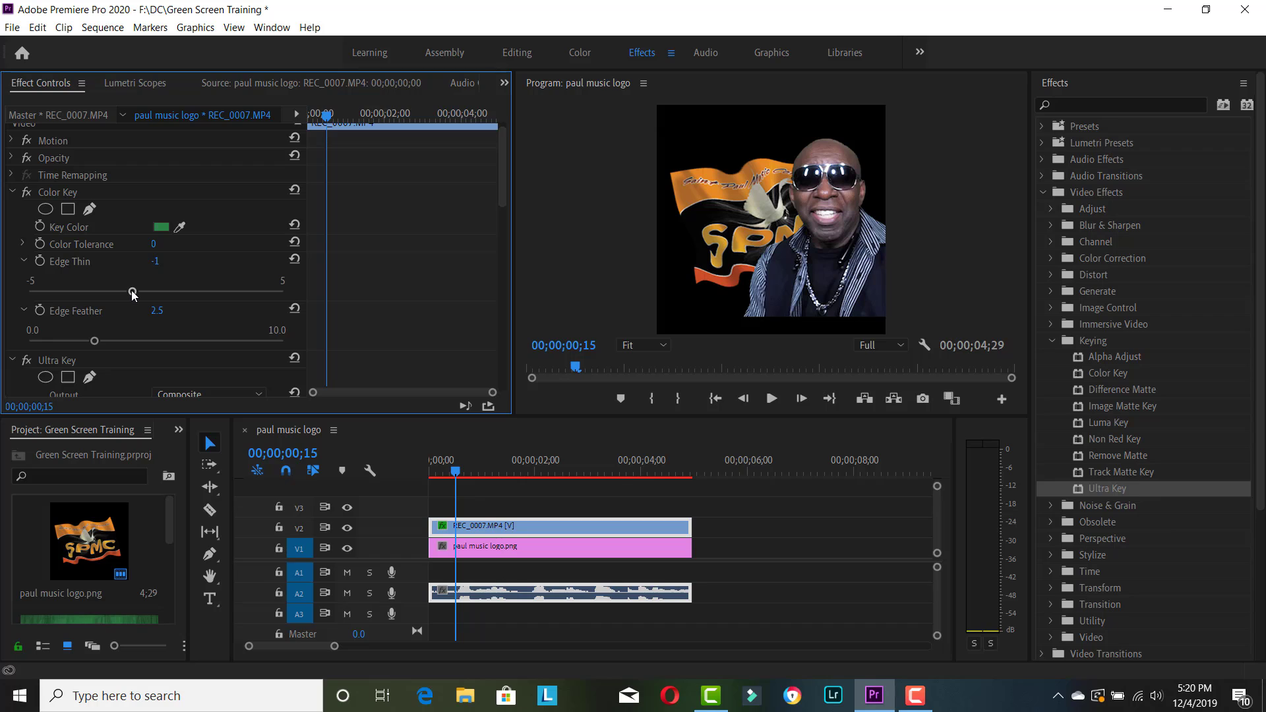
left_click_drag(112, 295, 157, 301)
- Return to the Editing workspace, render and play the sequence, and move the playhead back to 00;00;00;01
key("alt+shift+0")
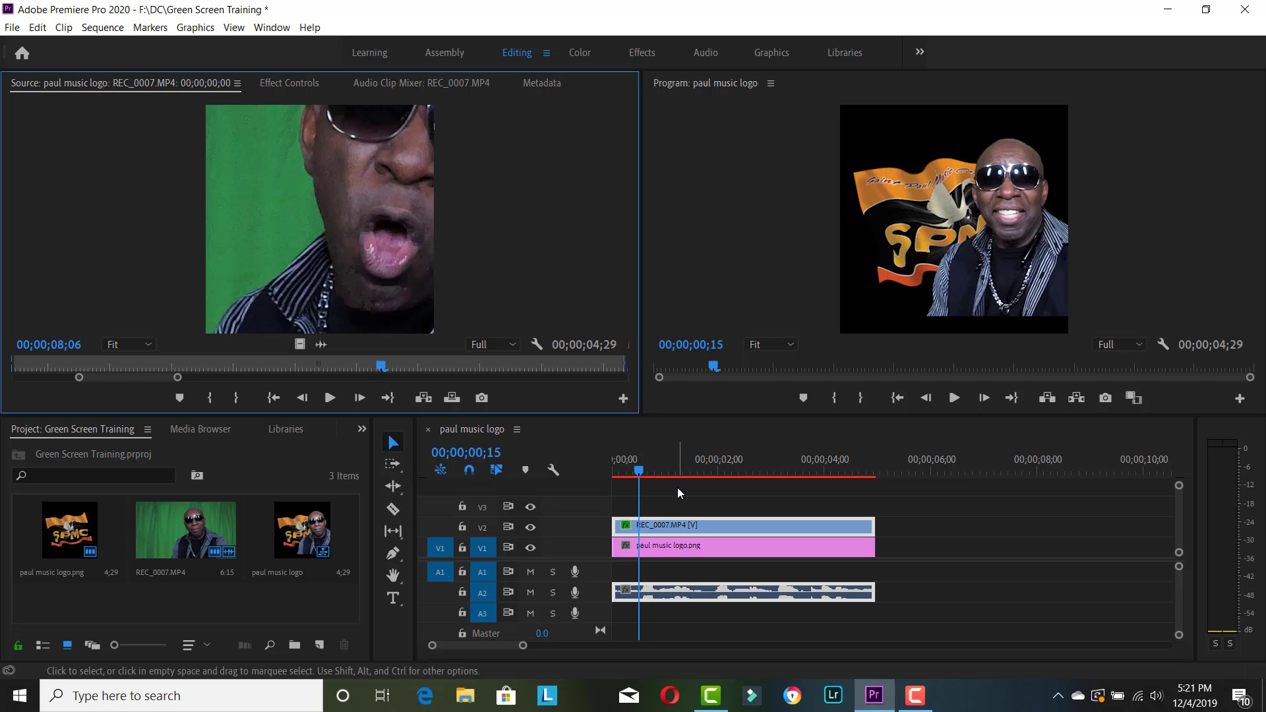
key("Return")
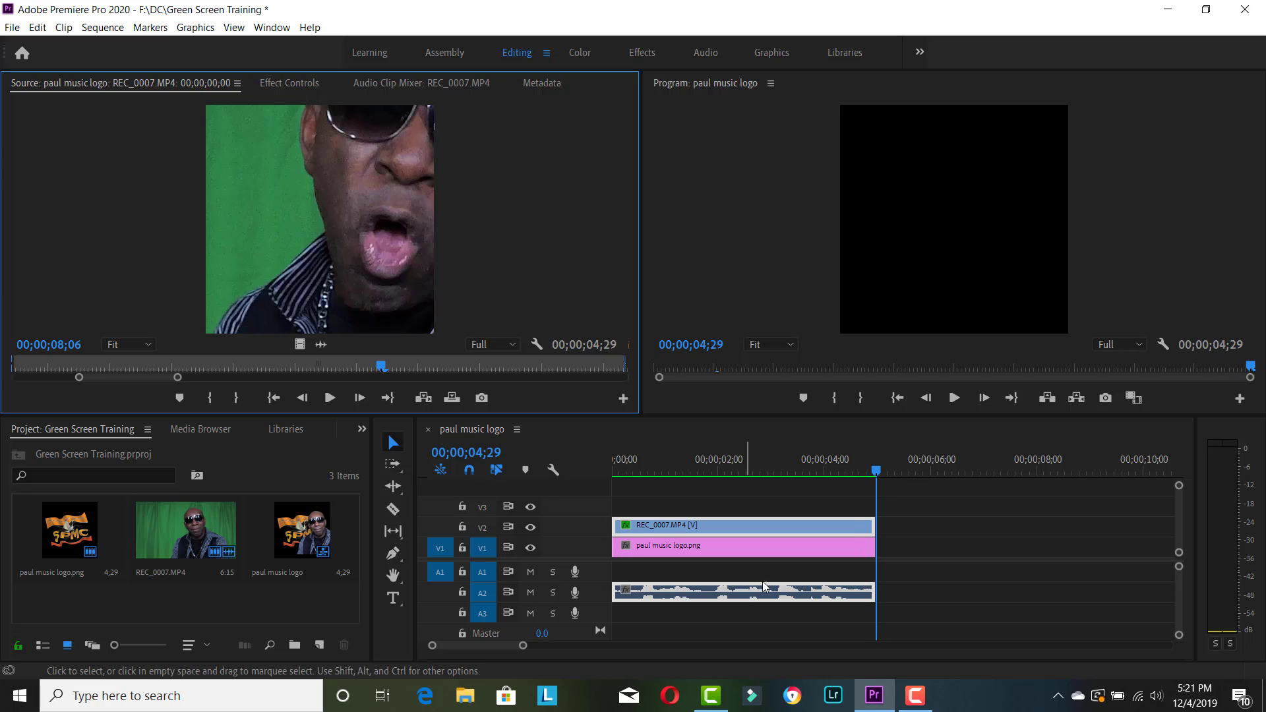
left_click_drag(877, 471, 617, 511)
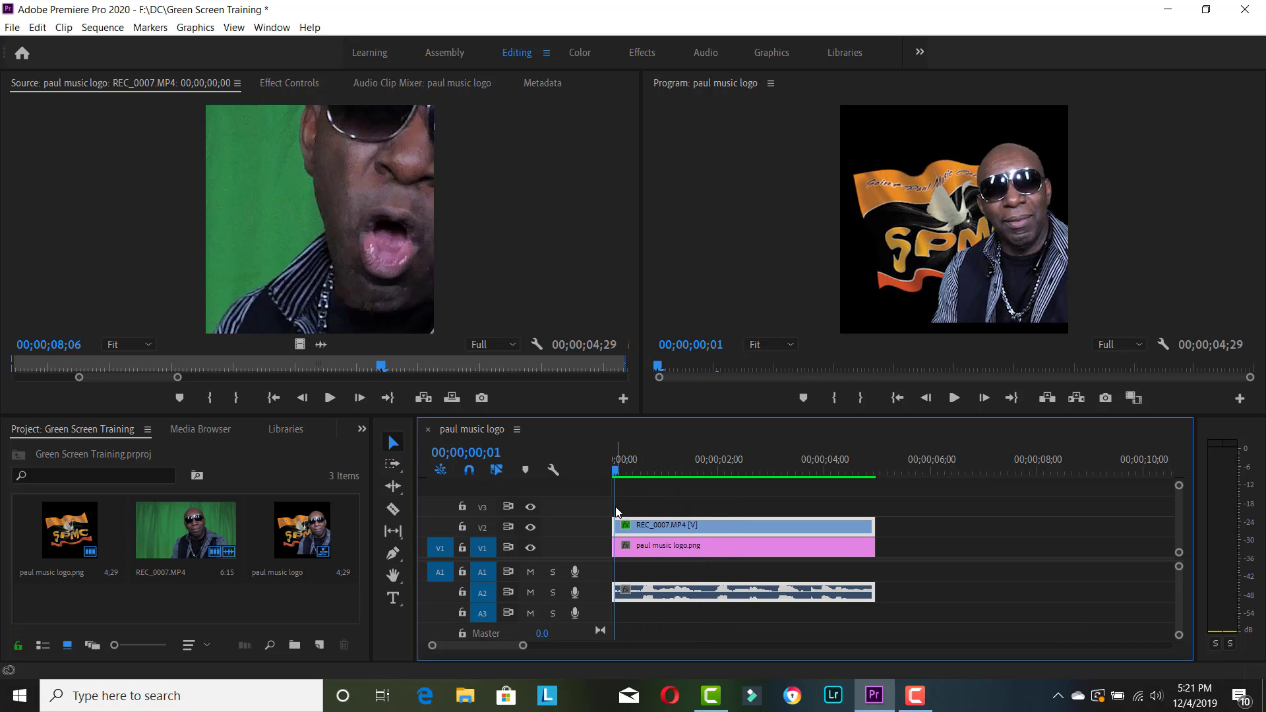